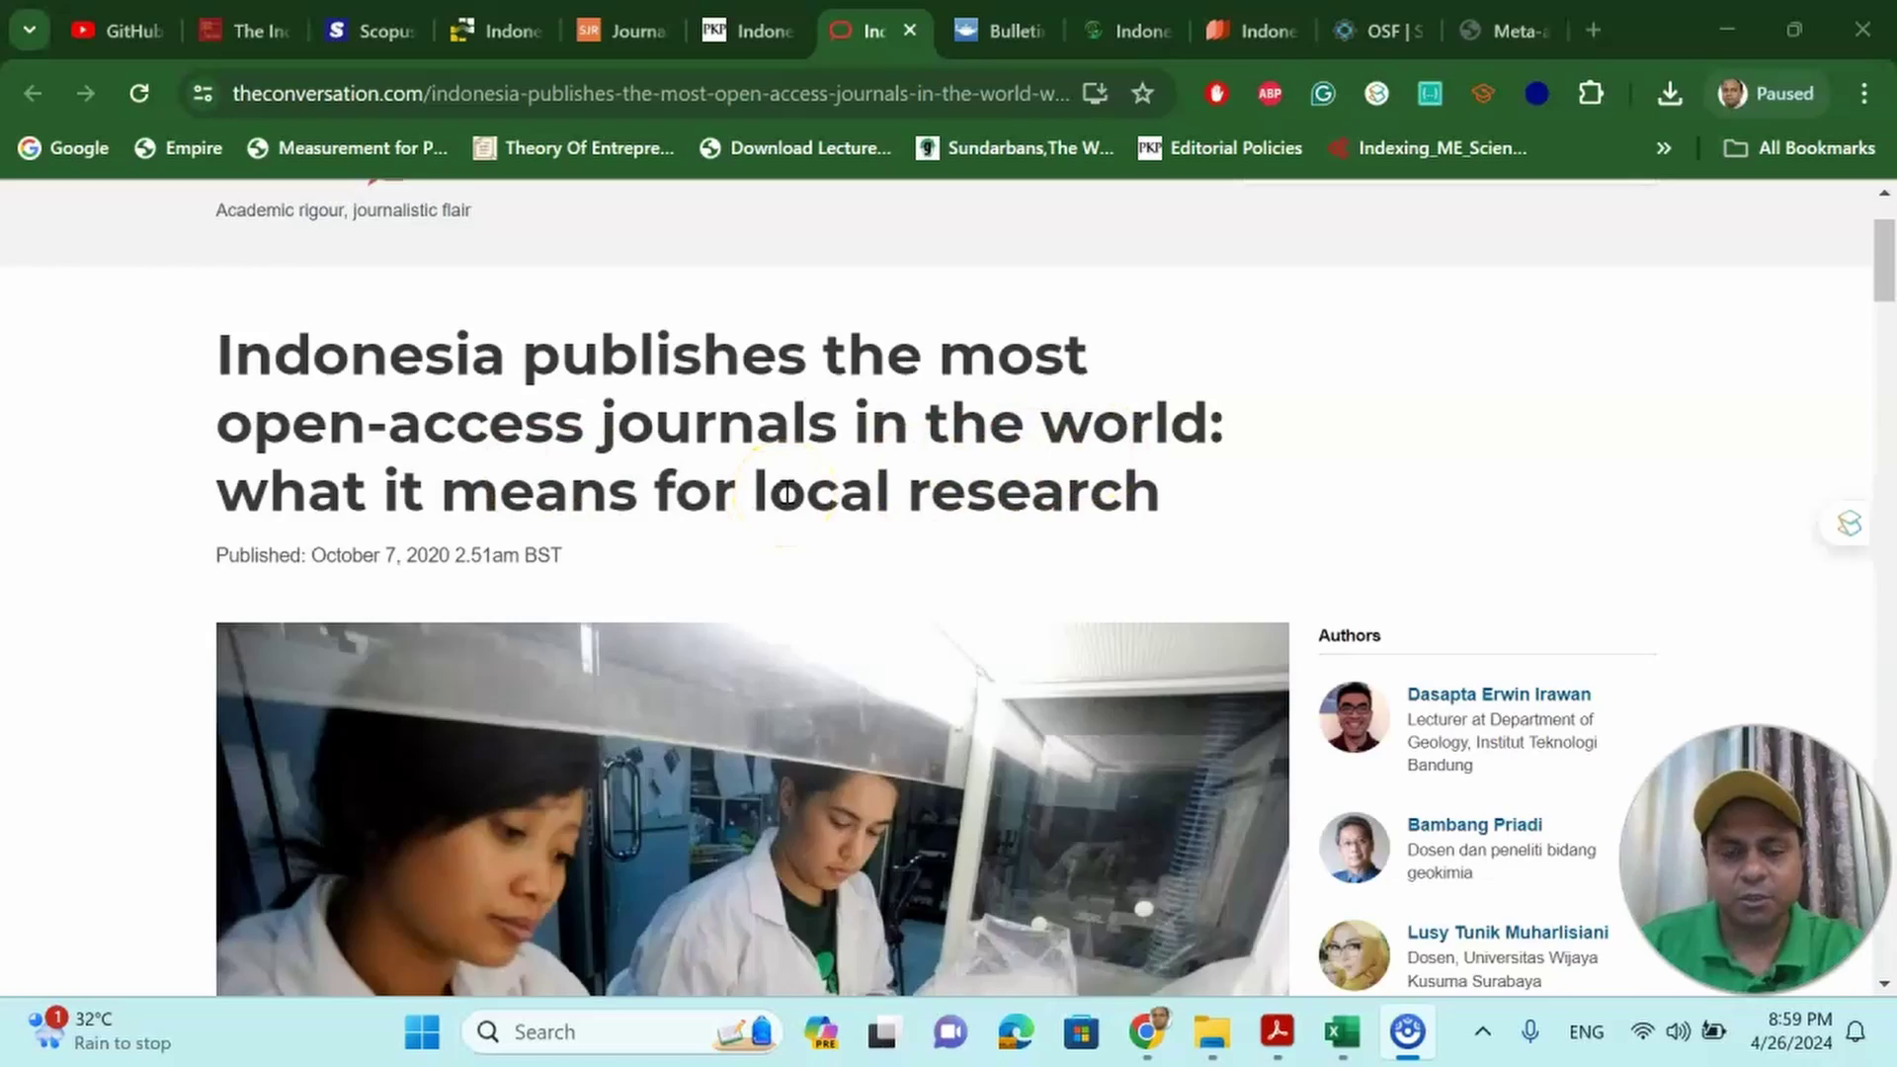
scroll(786, 493, down, 3)
scroll(795, 509, down, 3)
scroll(797, 538, down, 2)
scroll(796, 550, down, 1)
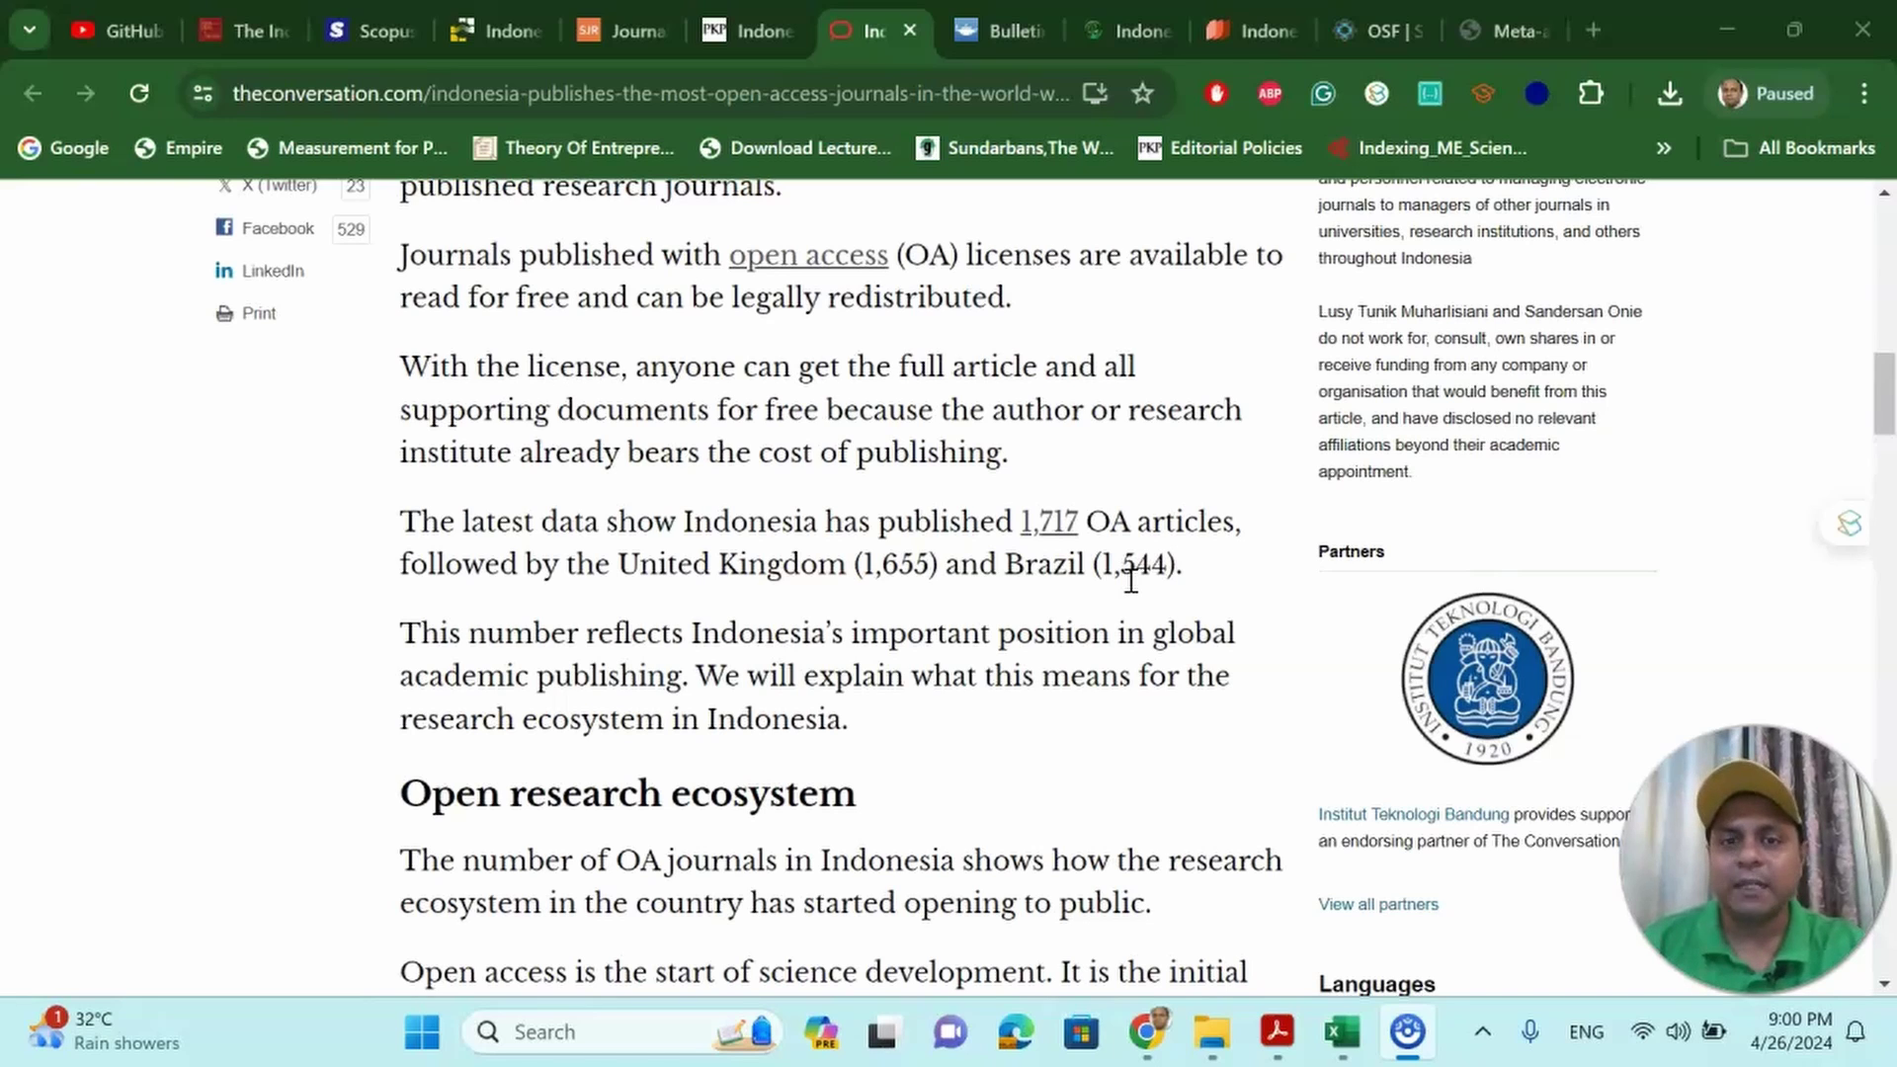
Step: Switch from The Conversation article to the scopujournals.com list of Indonesian Scopus-indexed journals
click(1241, 624)
click(378, 30)
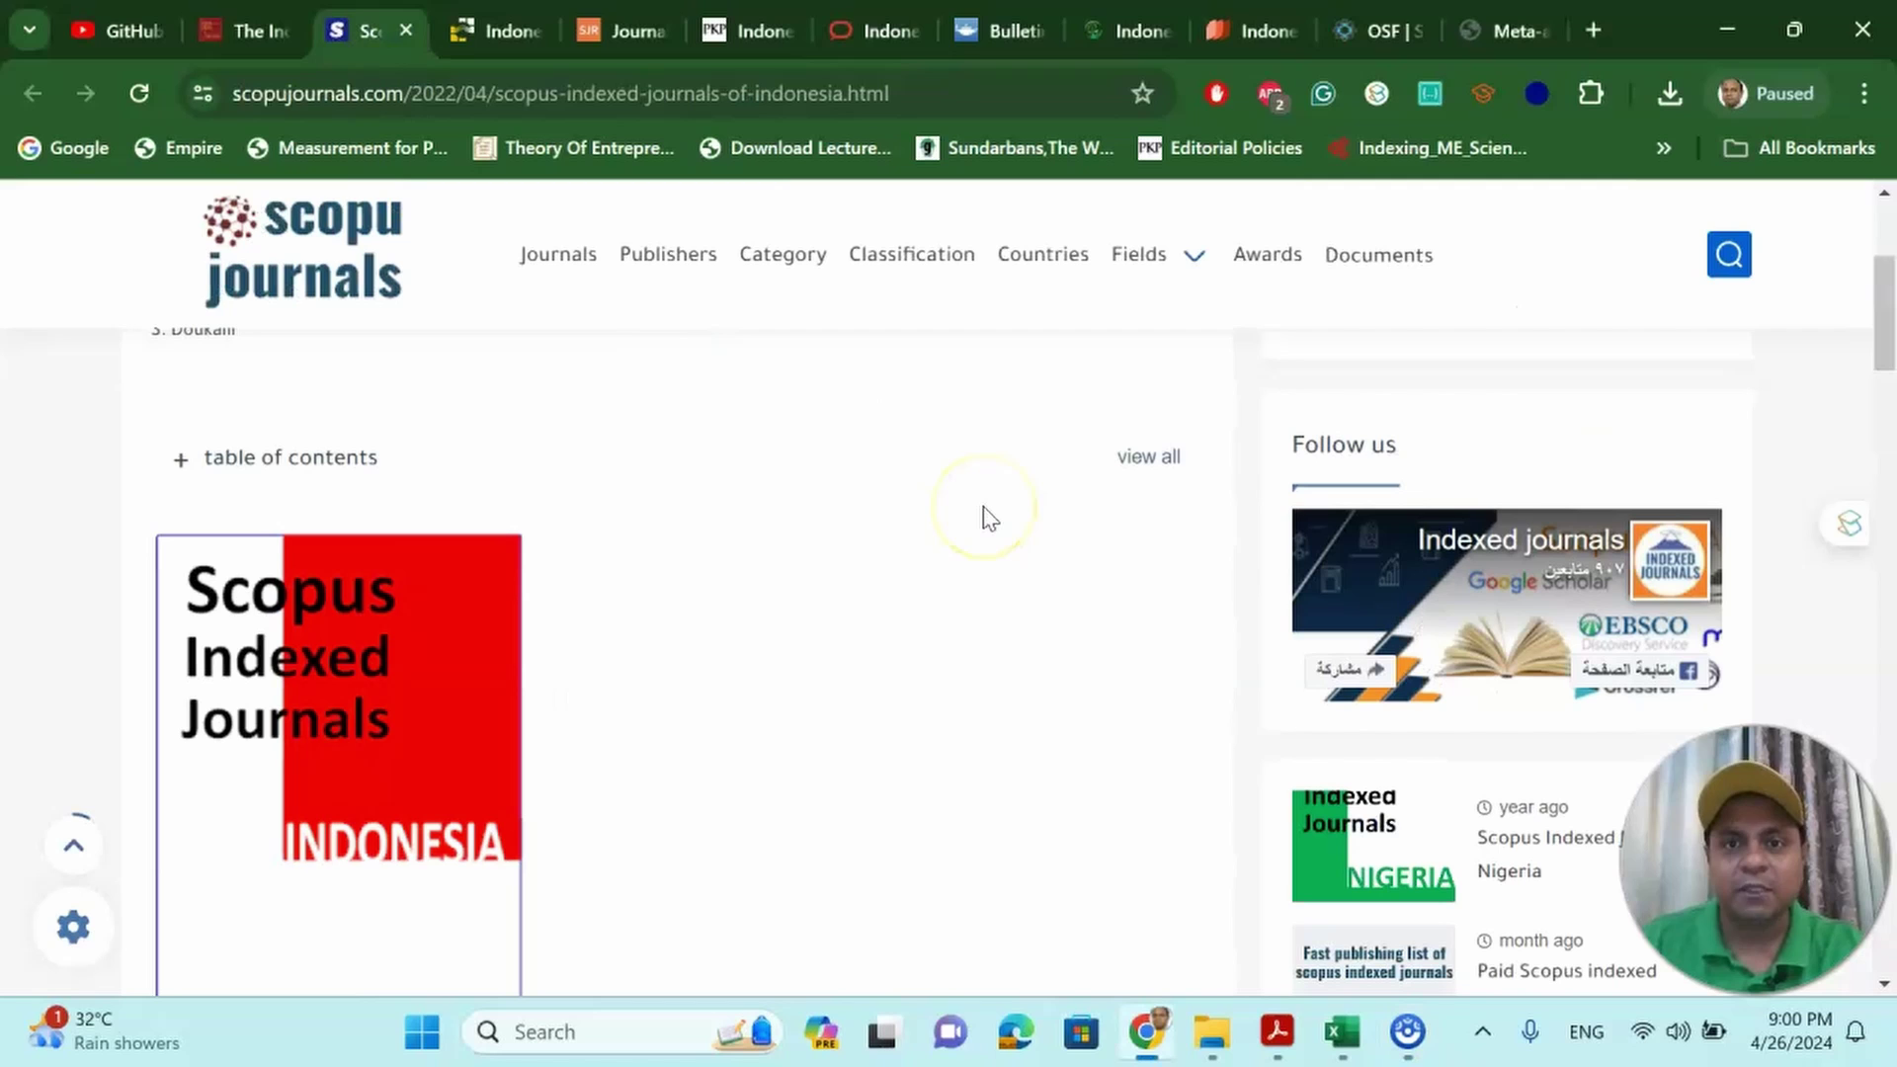
scroll(981, 516, down, 1)
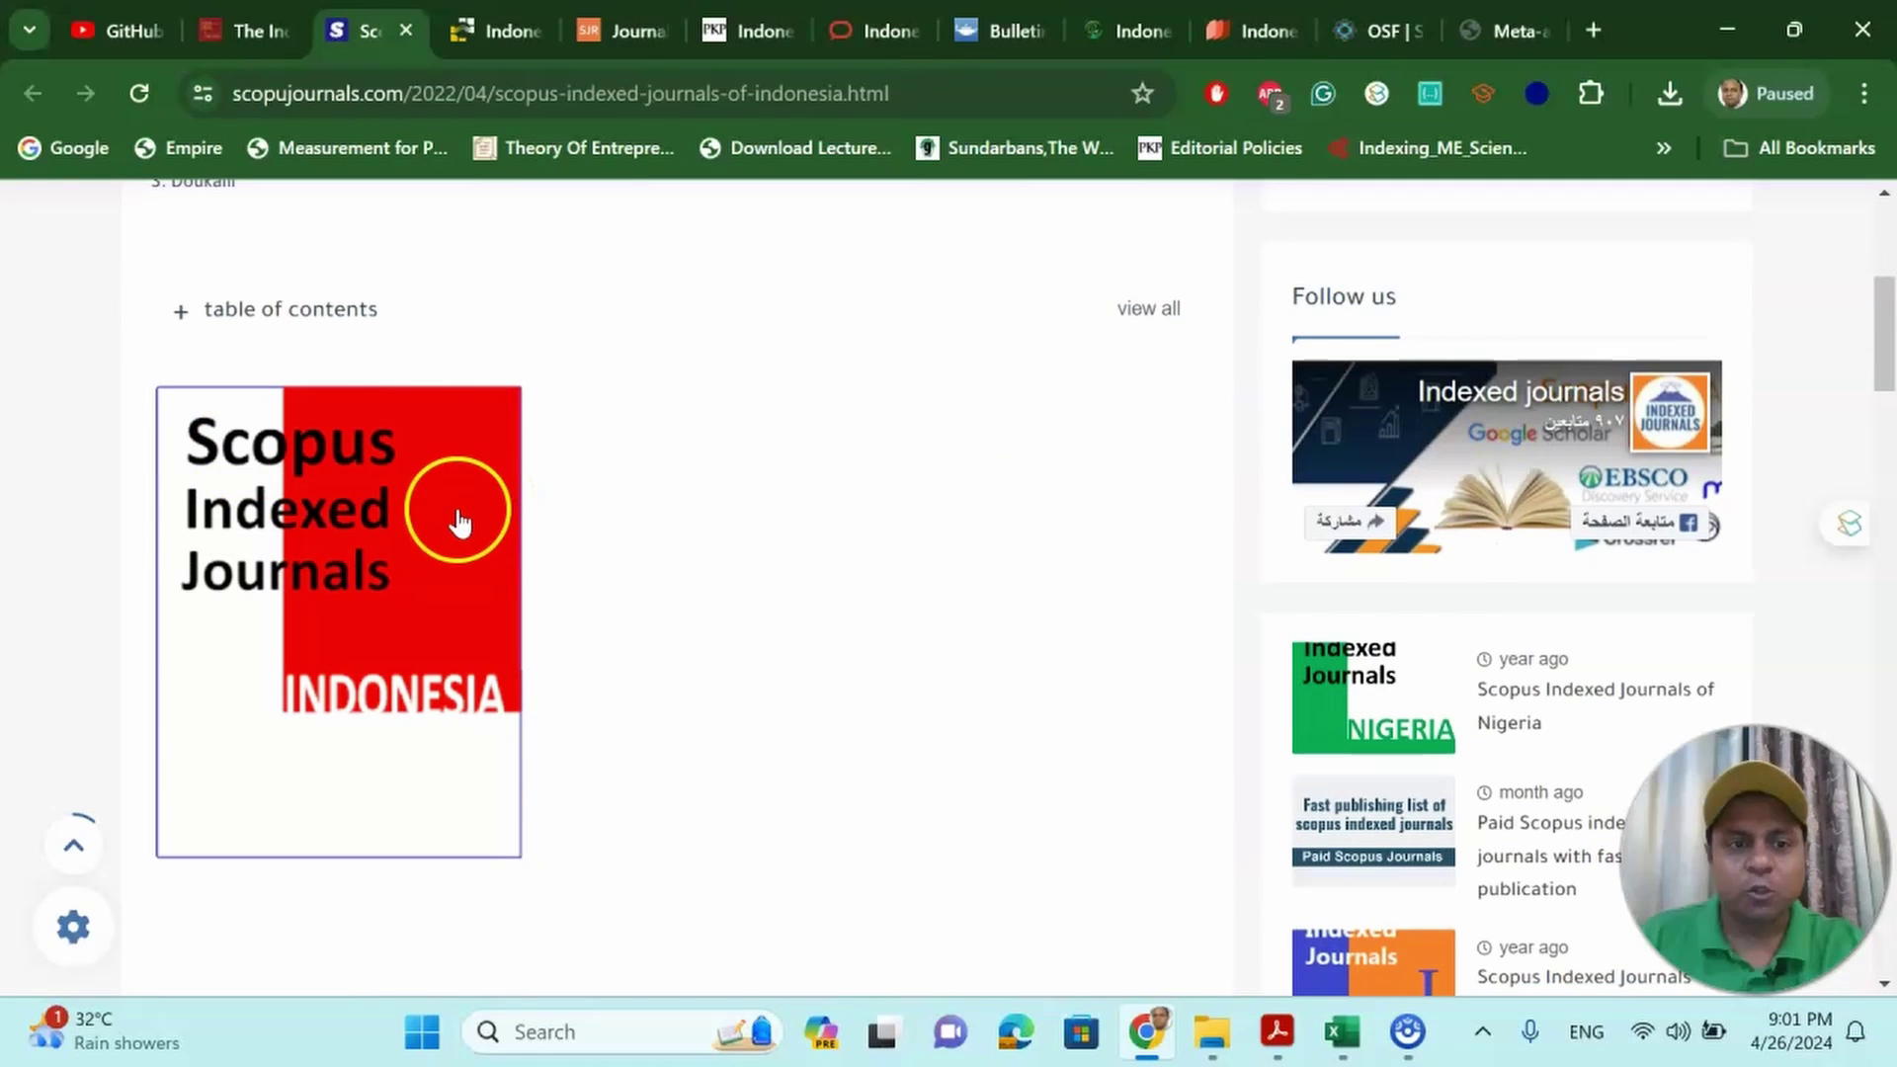
scroll(812, 544, down, 5)
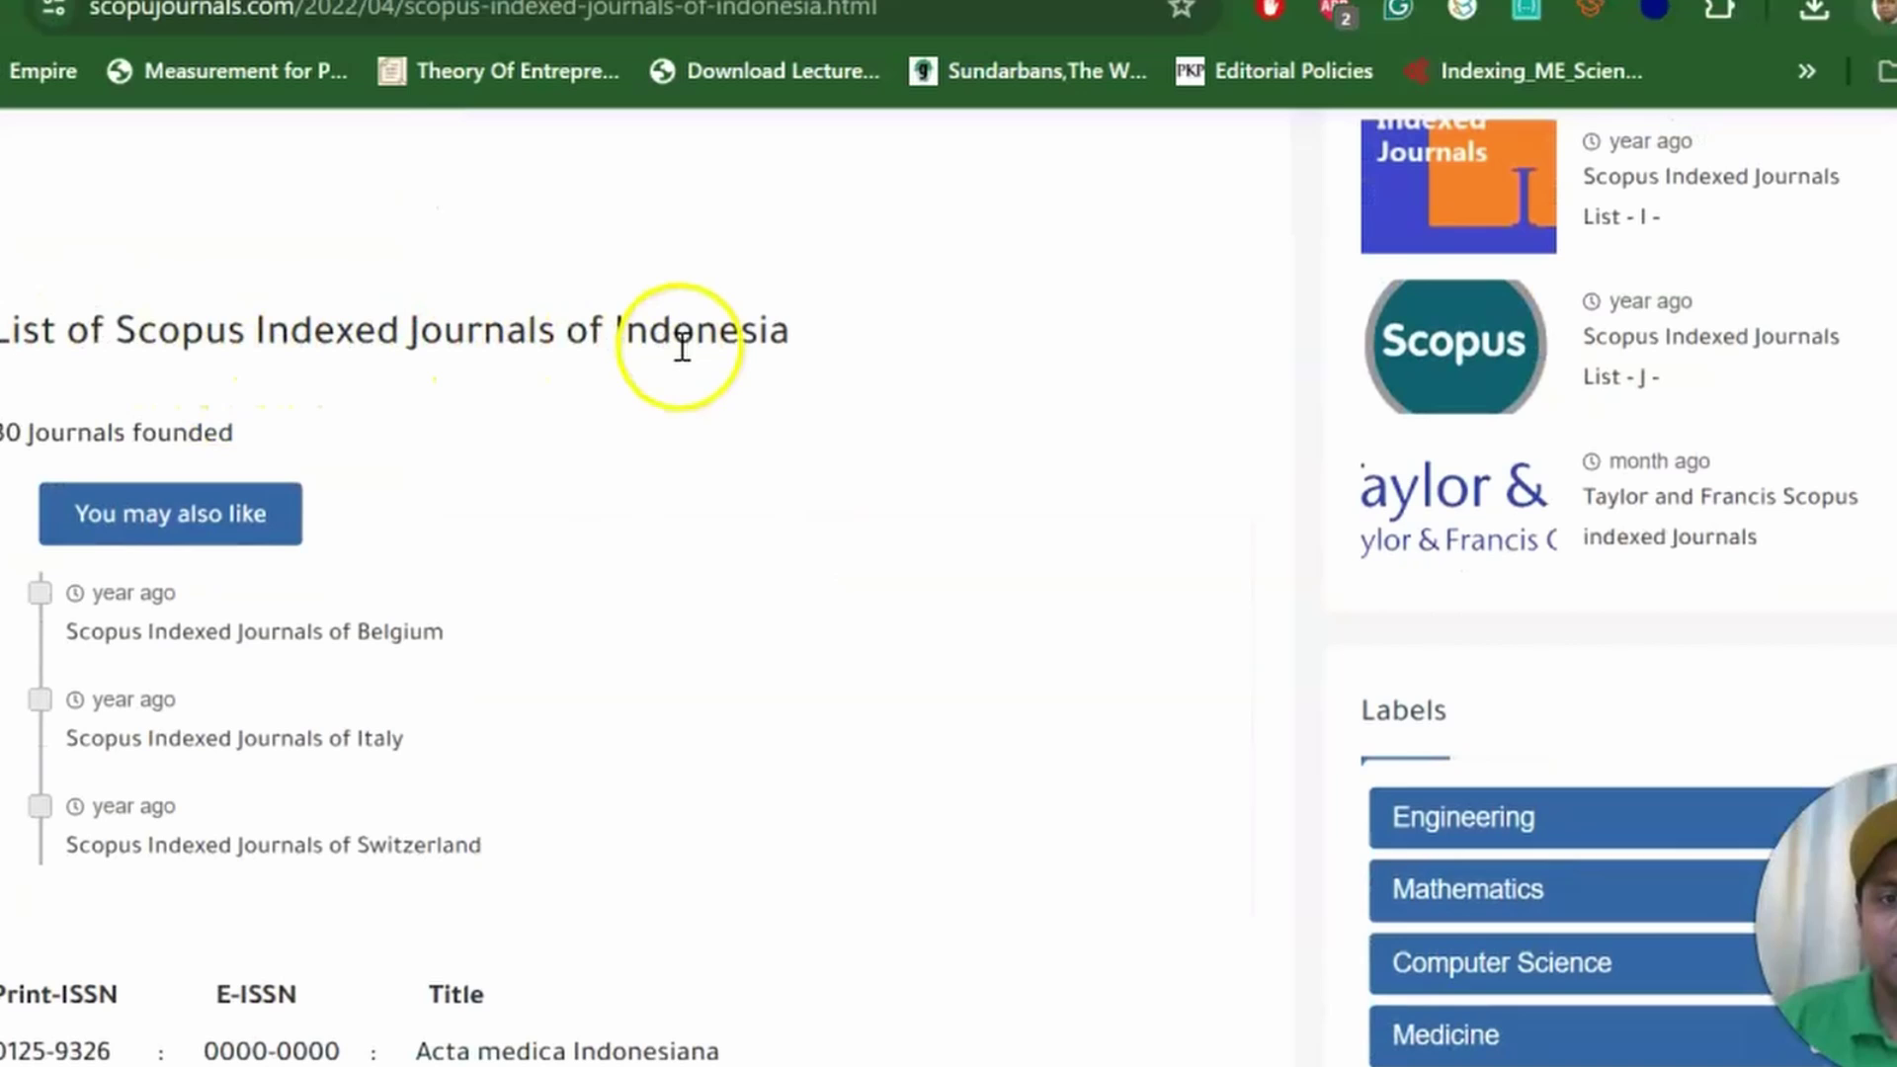
scroll(743, 356, down, 2)
scroll(742, 385, down, 1)
scroll(742, 390, down, 2)
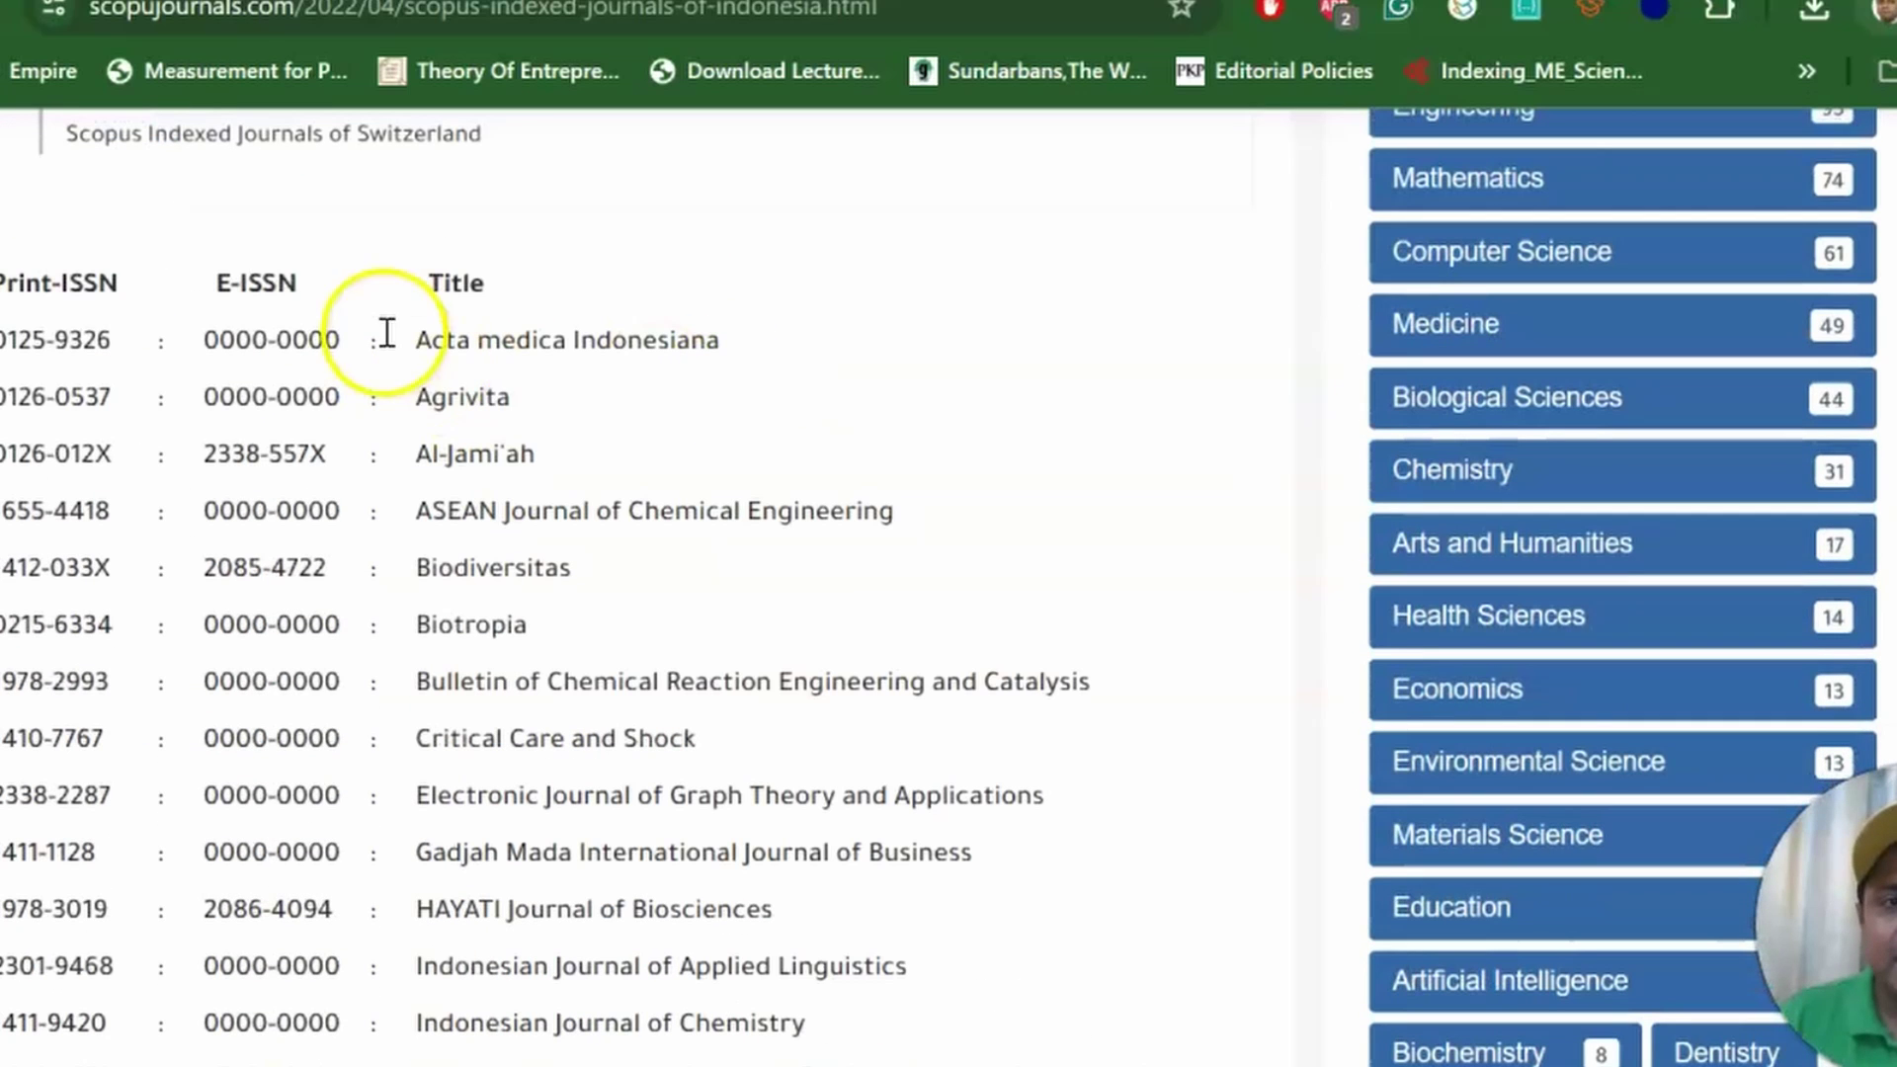
scroll(482, 356, down, 1)
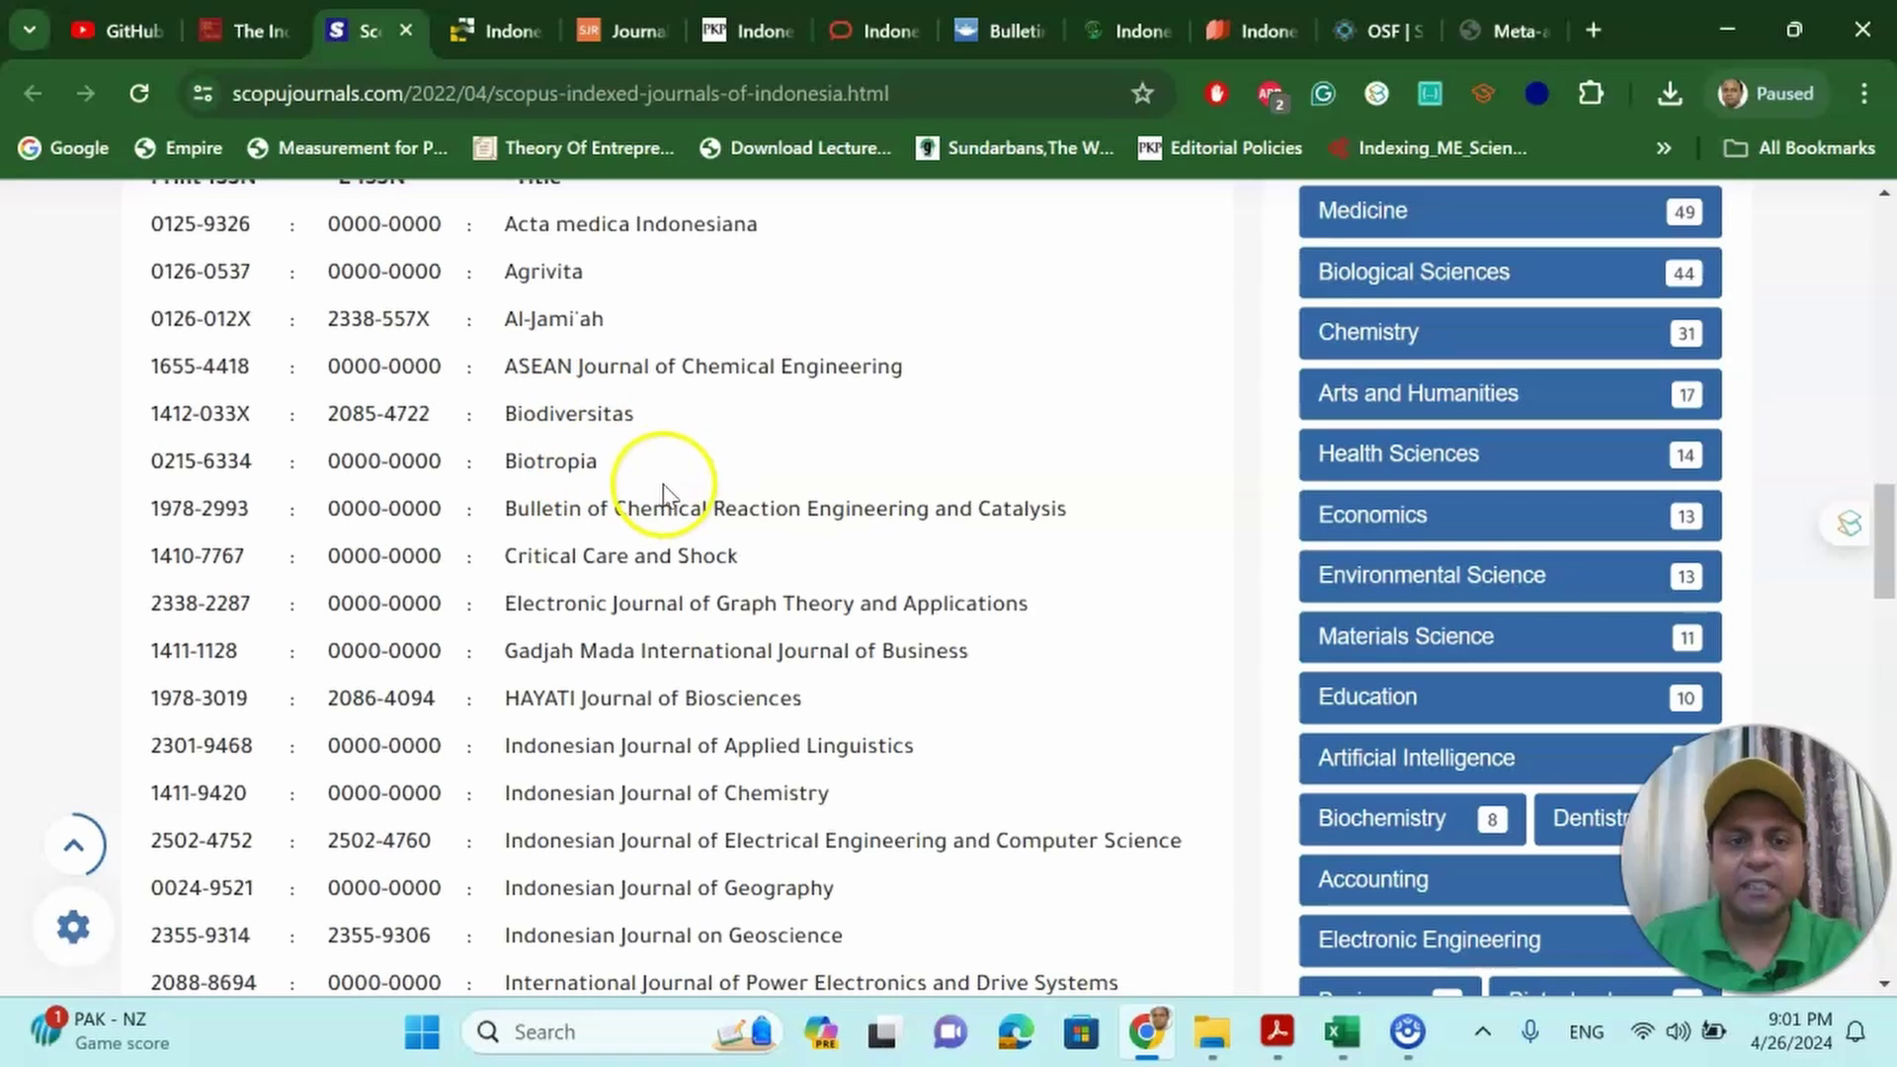
scroll(664, 492, down, 1)
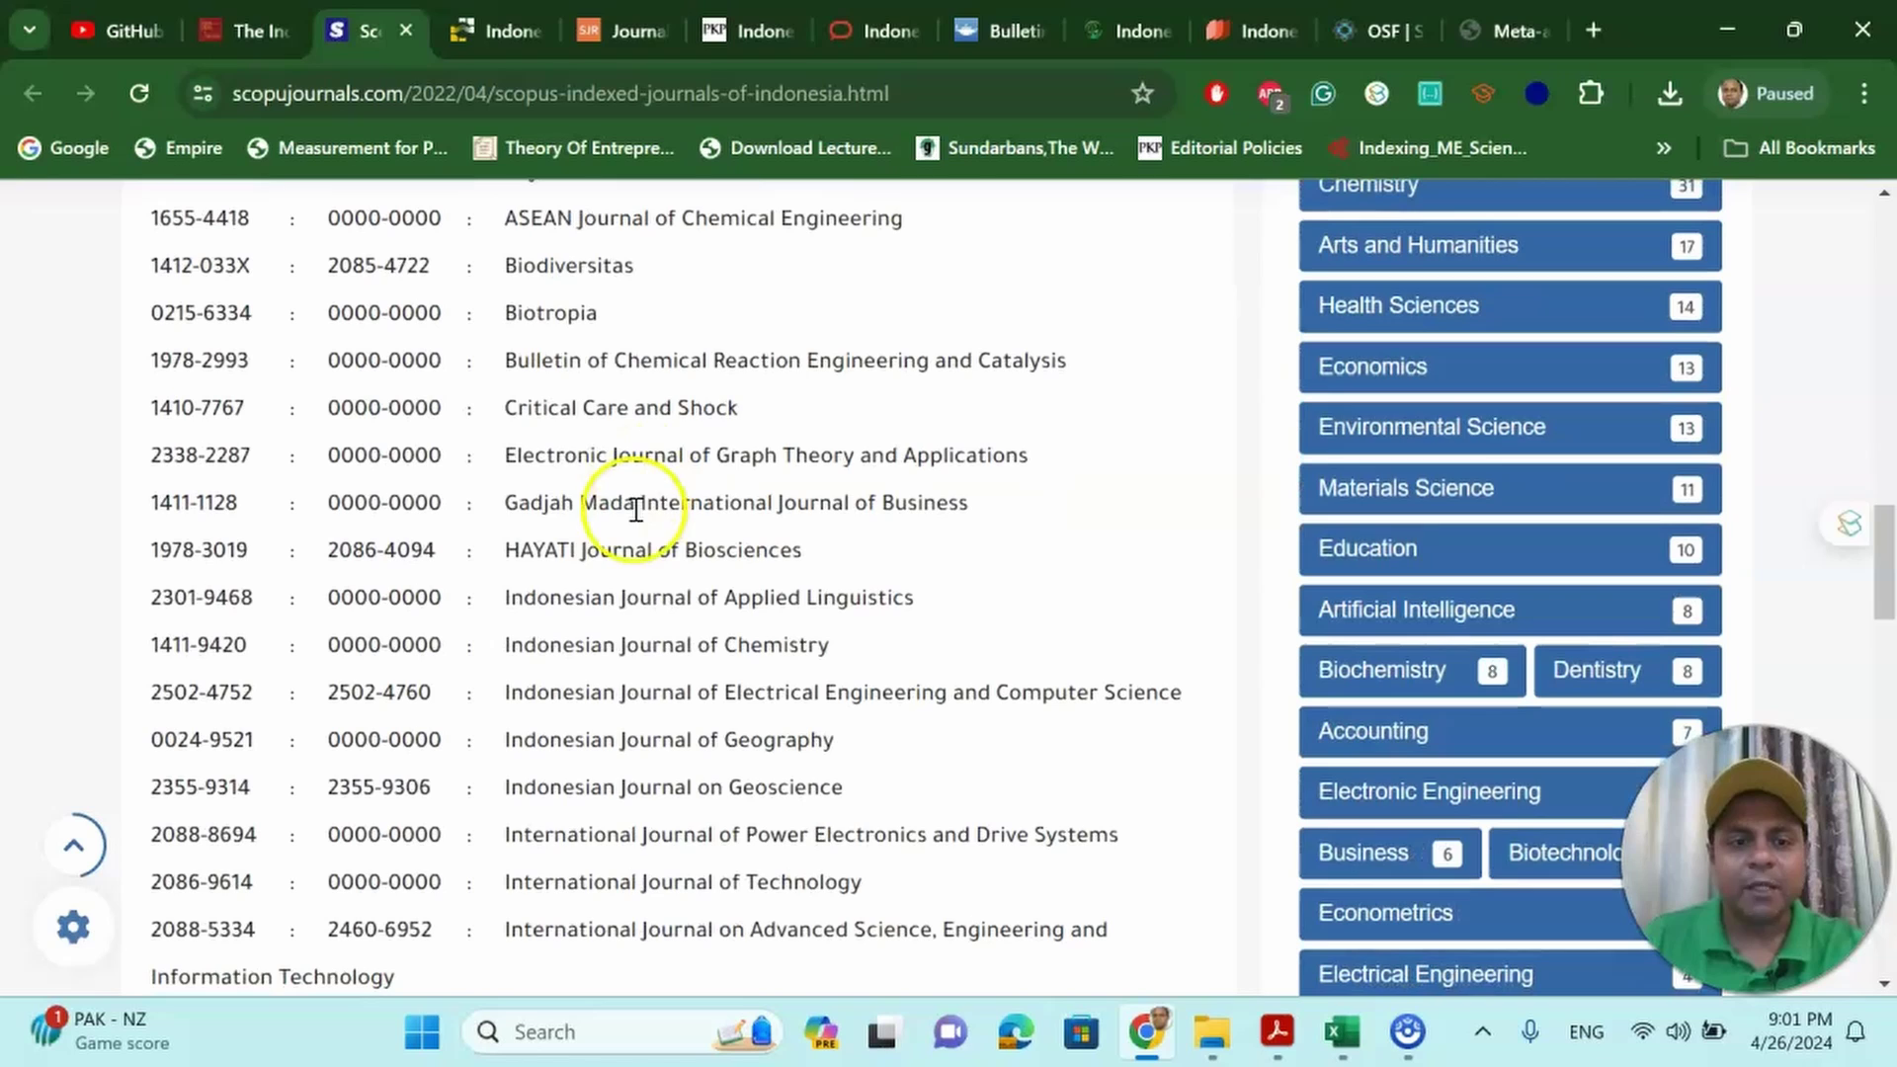
scroll(614, 565, down, 1)
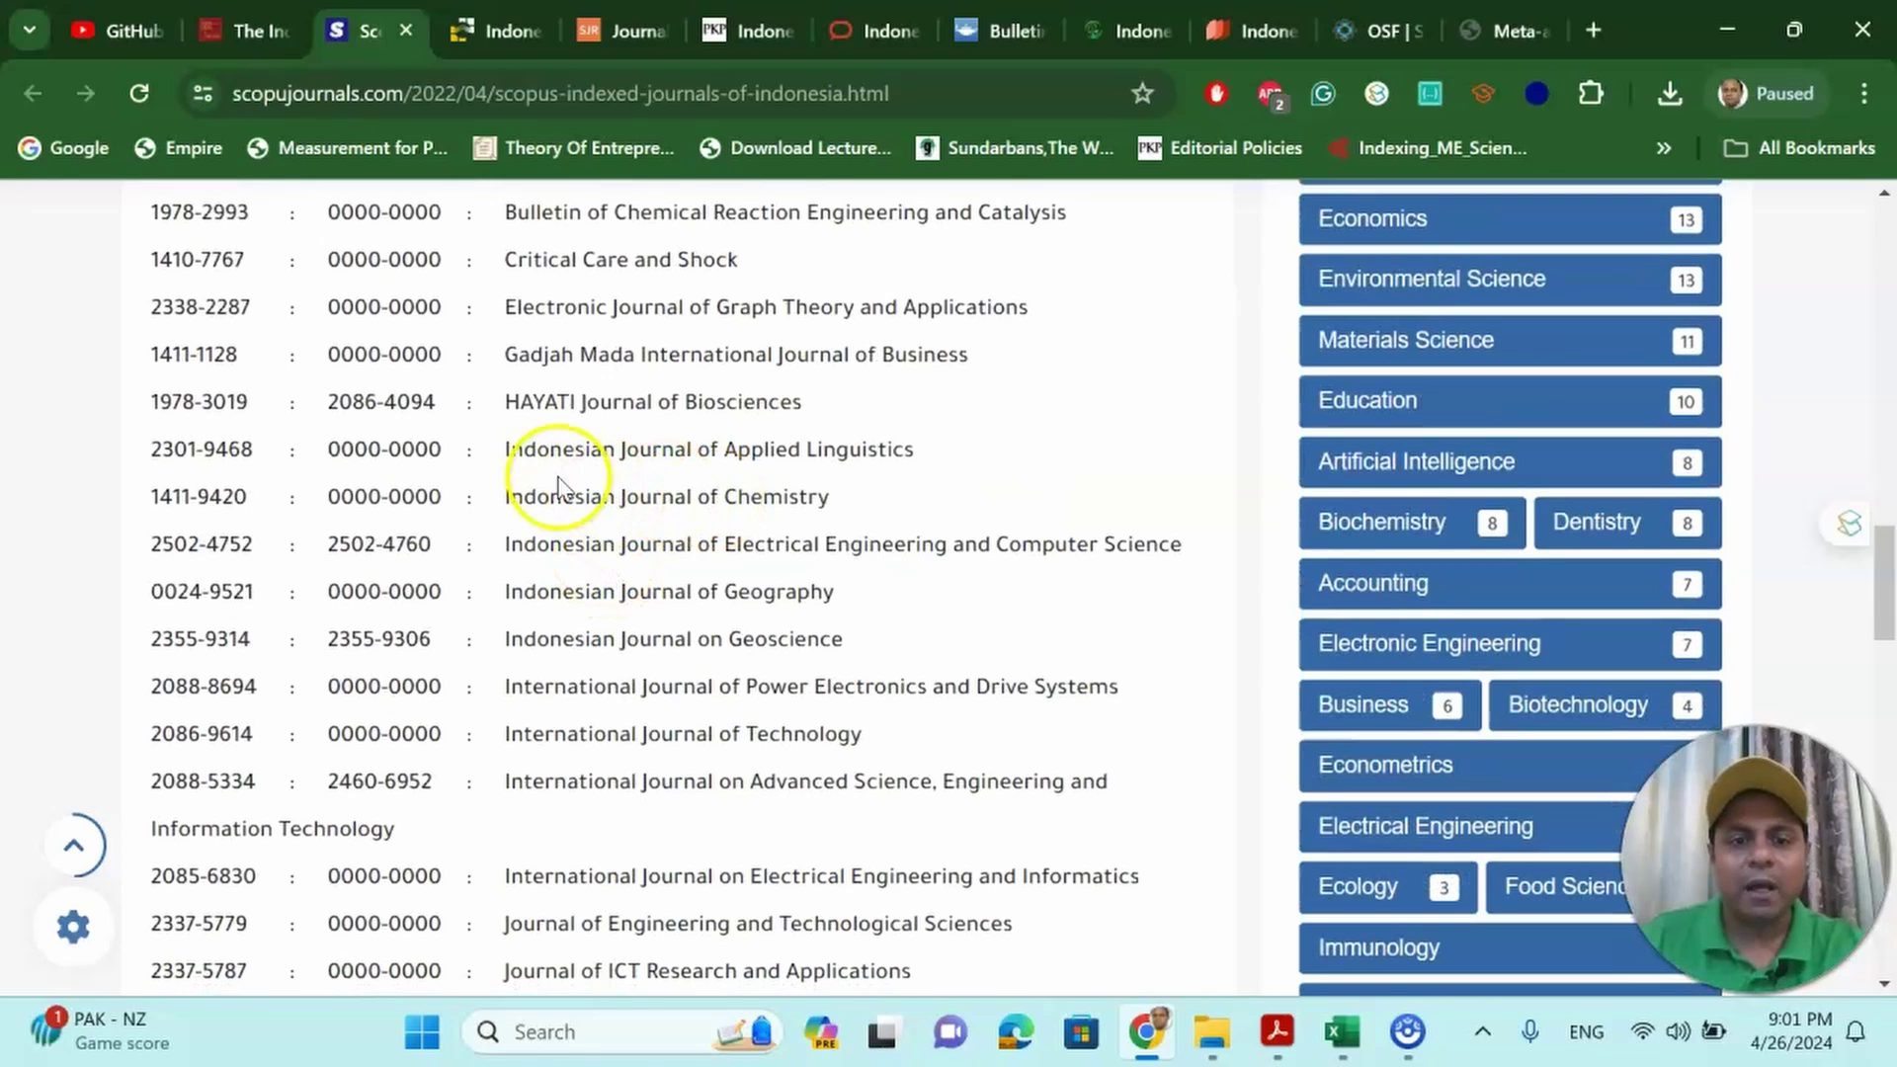
scroll(677, 616, down, 1)
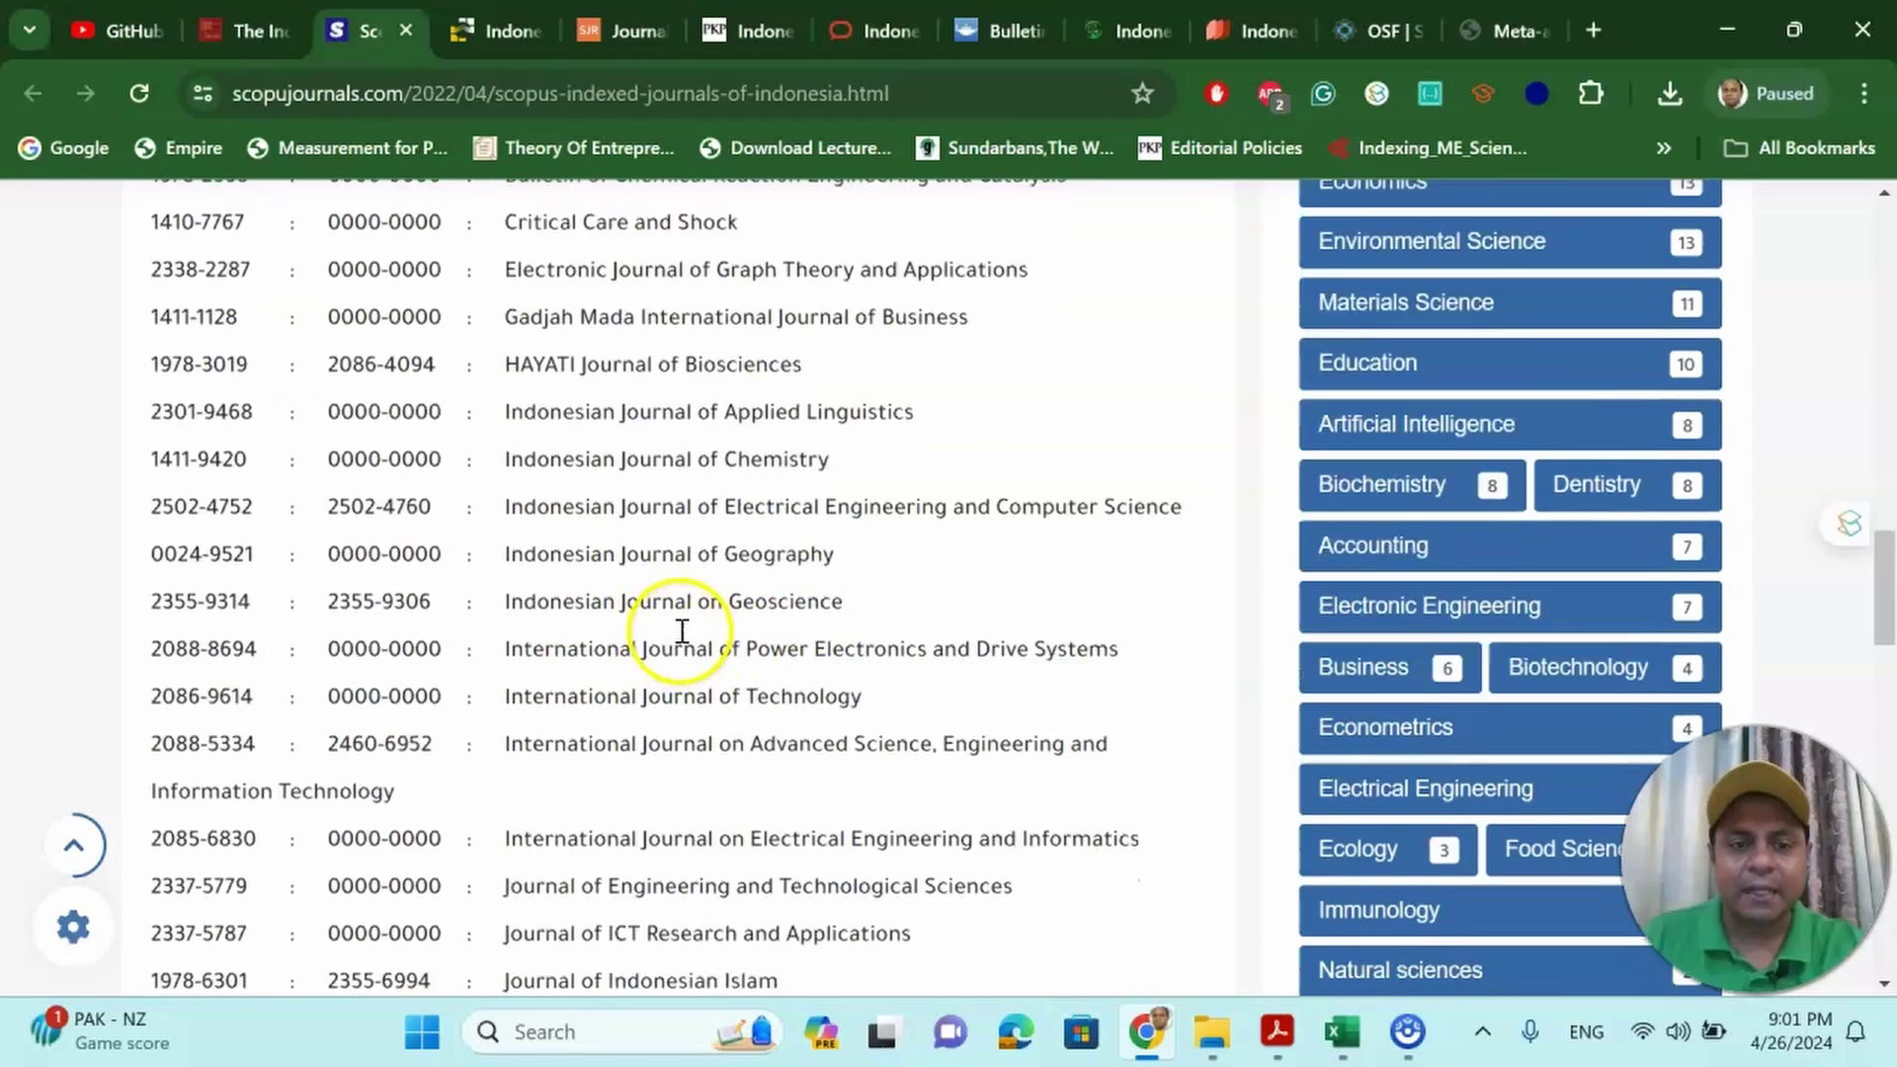
scroll(673, 628, down, 1)
scroll(678, 634, down, 1)
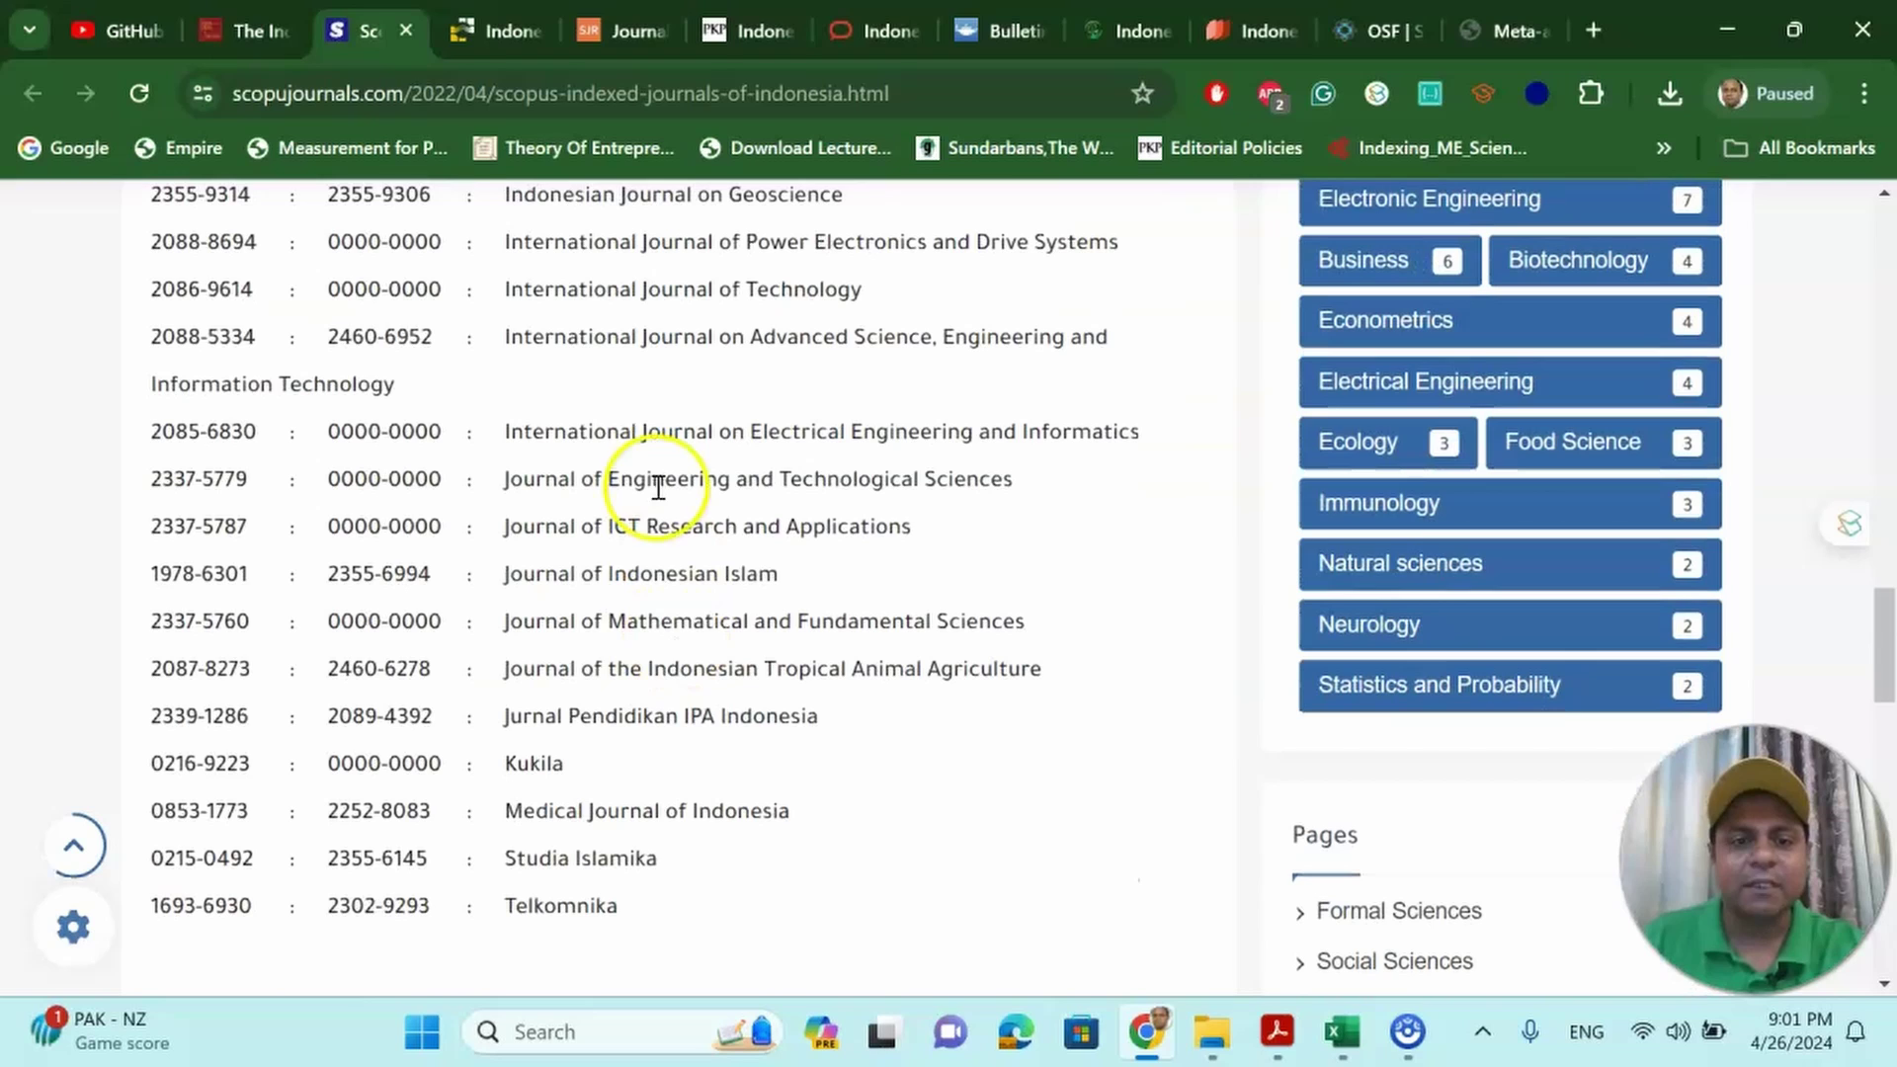
scroll(678, 671, down, 1)
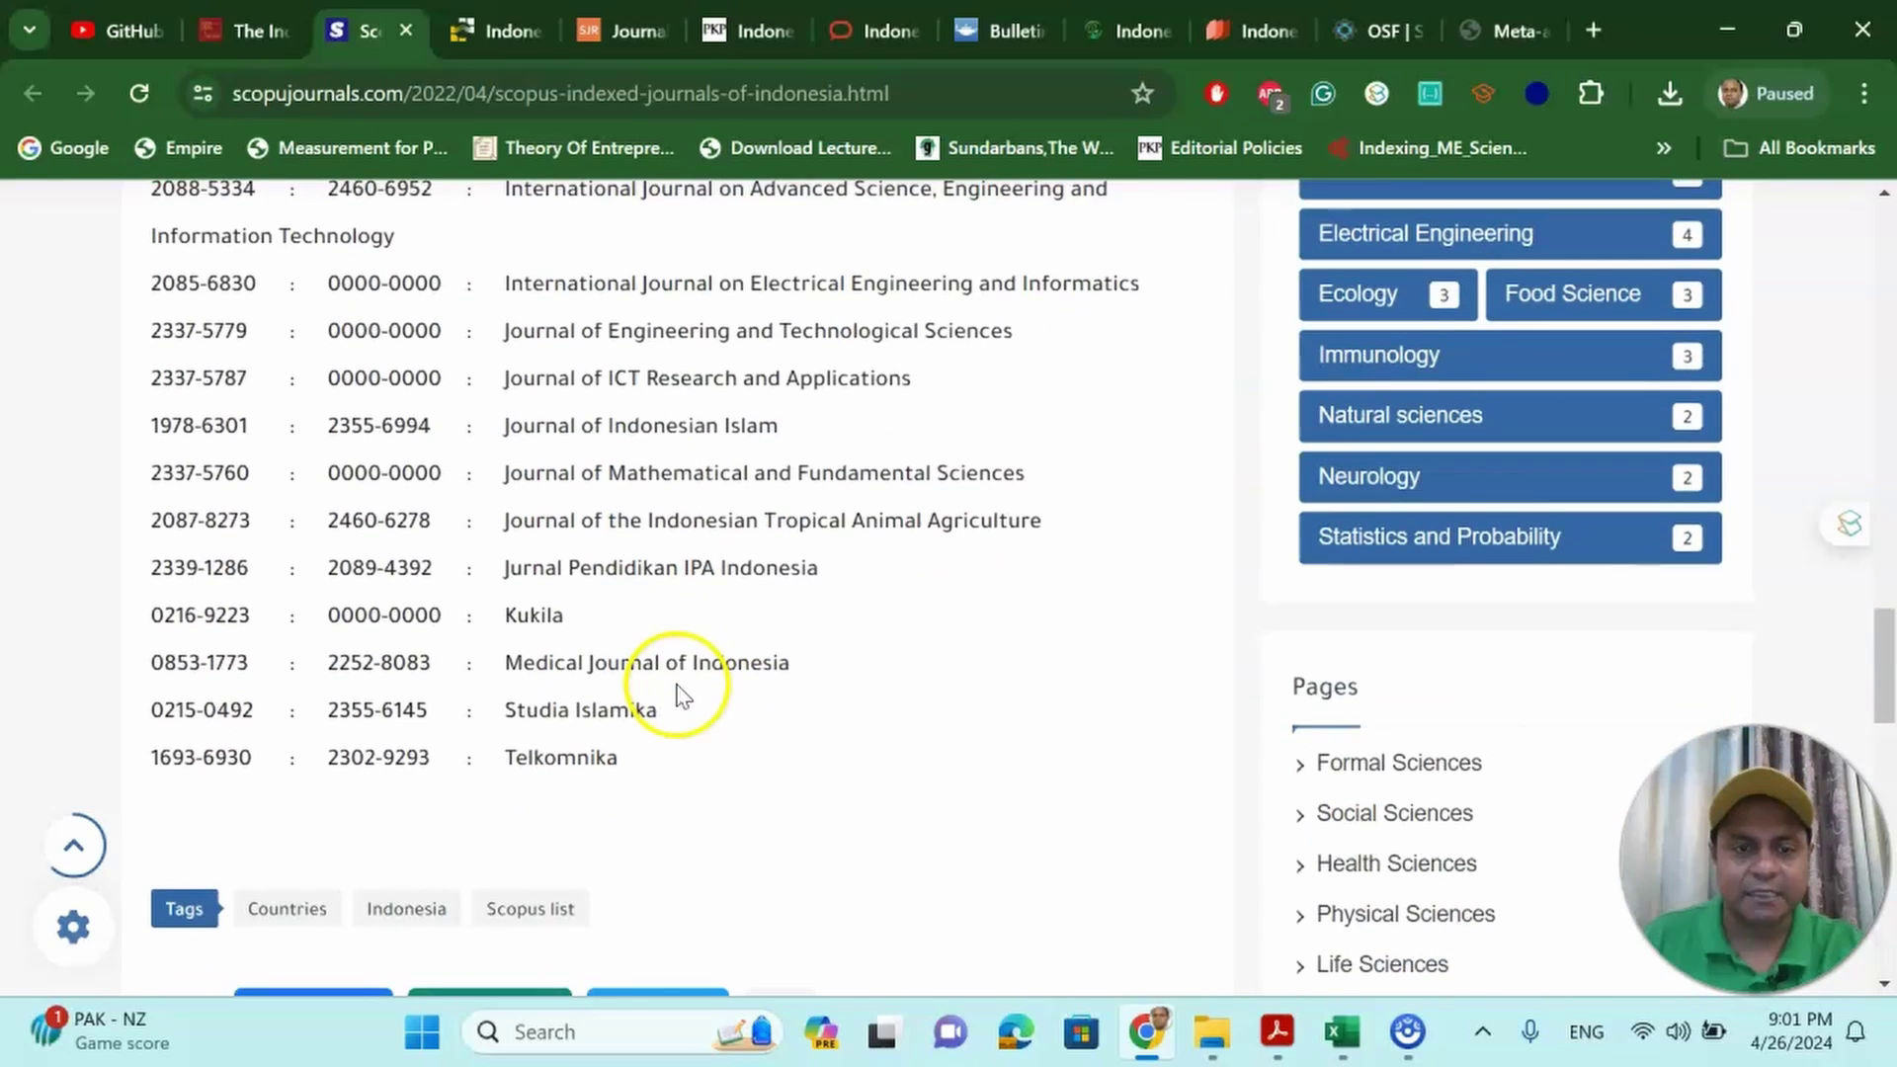
scroll(678, 678, up, 2)
scroll(678, 682, up, 2)
scroll(677, 686, up, 3)
scroll(678, 684, up, 2)
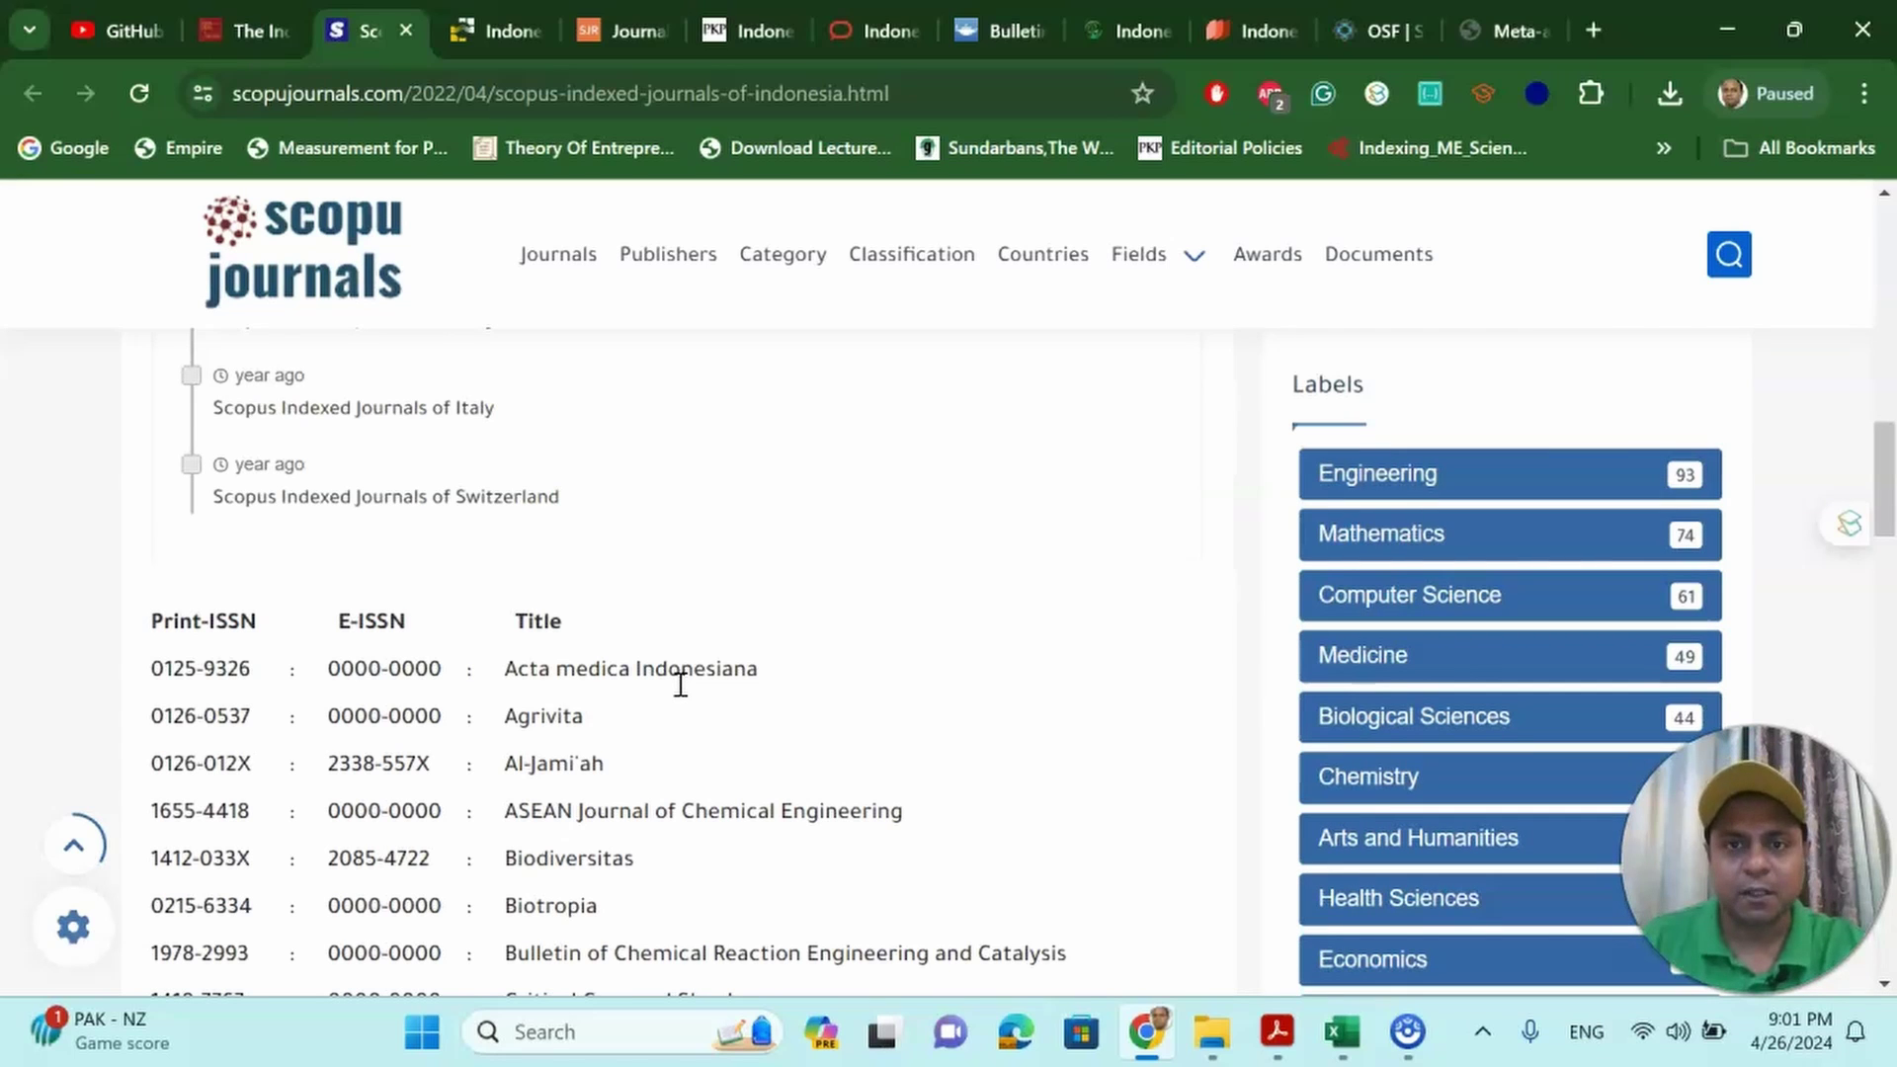
Step: Review the Indonesian Journal of Public Health site, then switch to the IJEECS home page
click(258, 32)
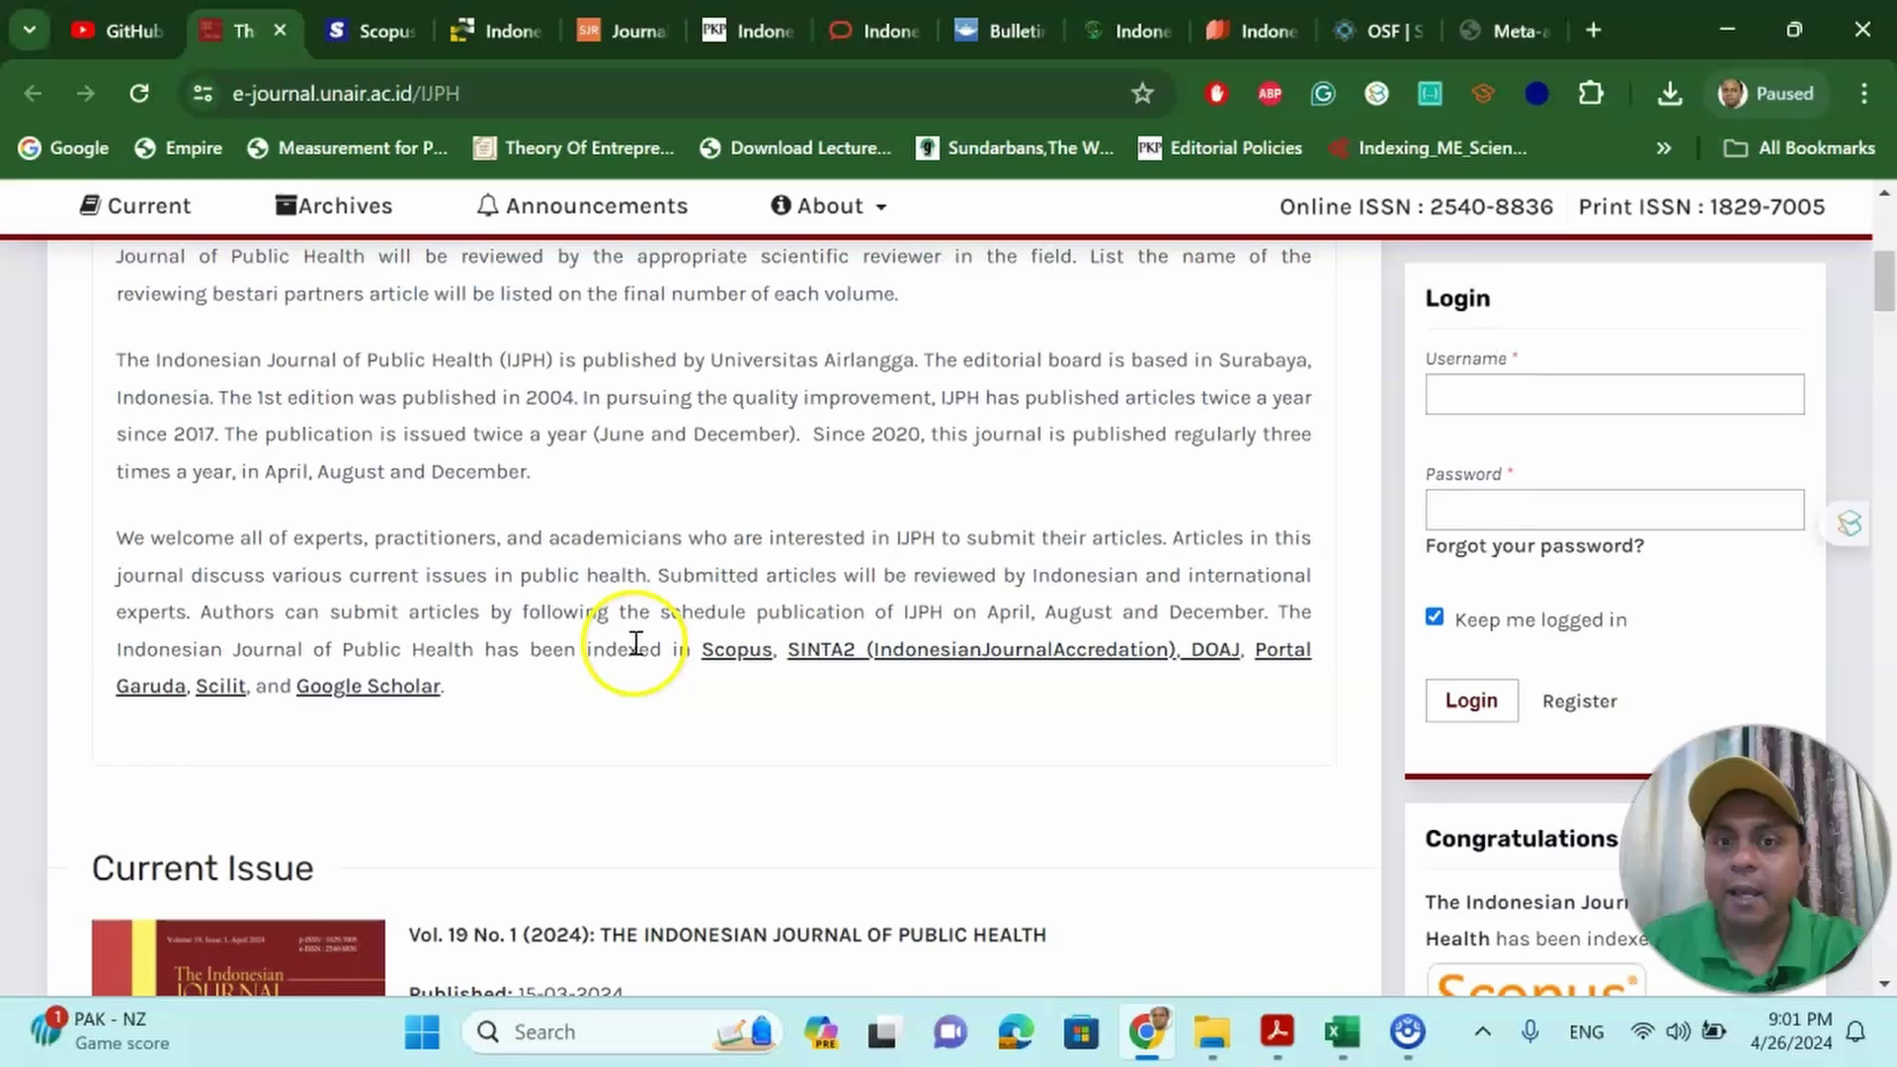
scroll(774, 647, up, 2)
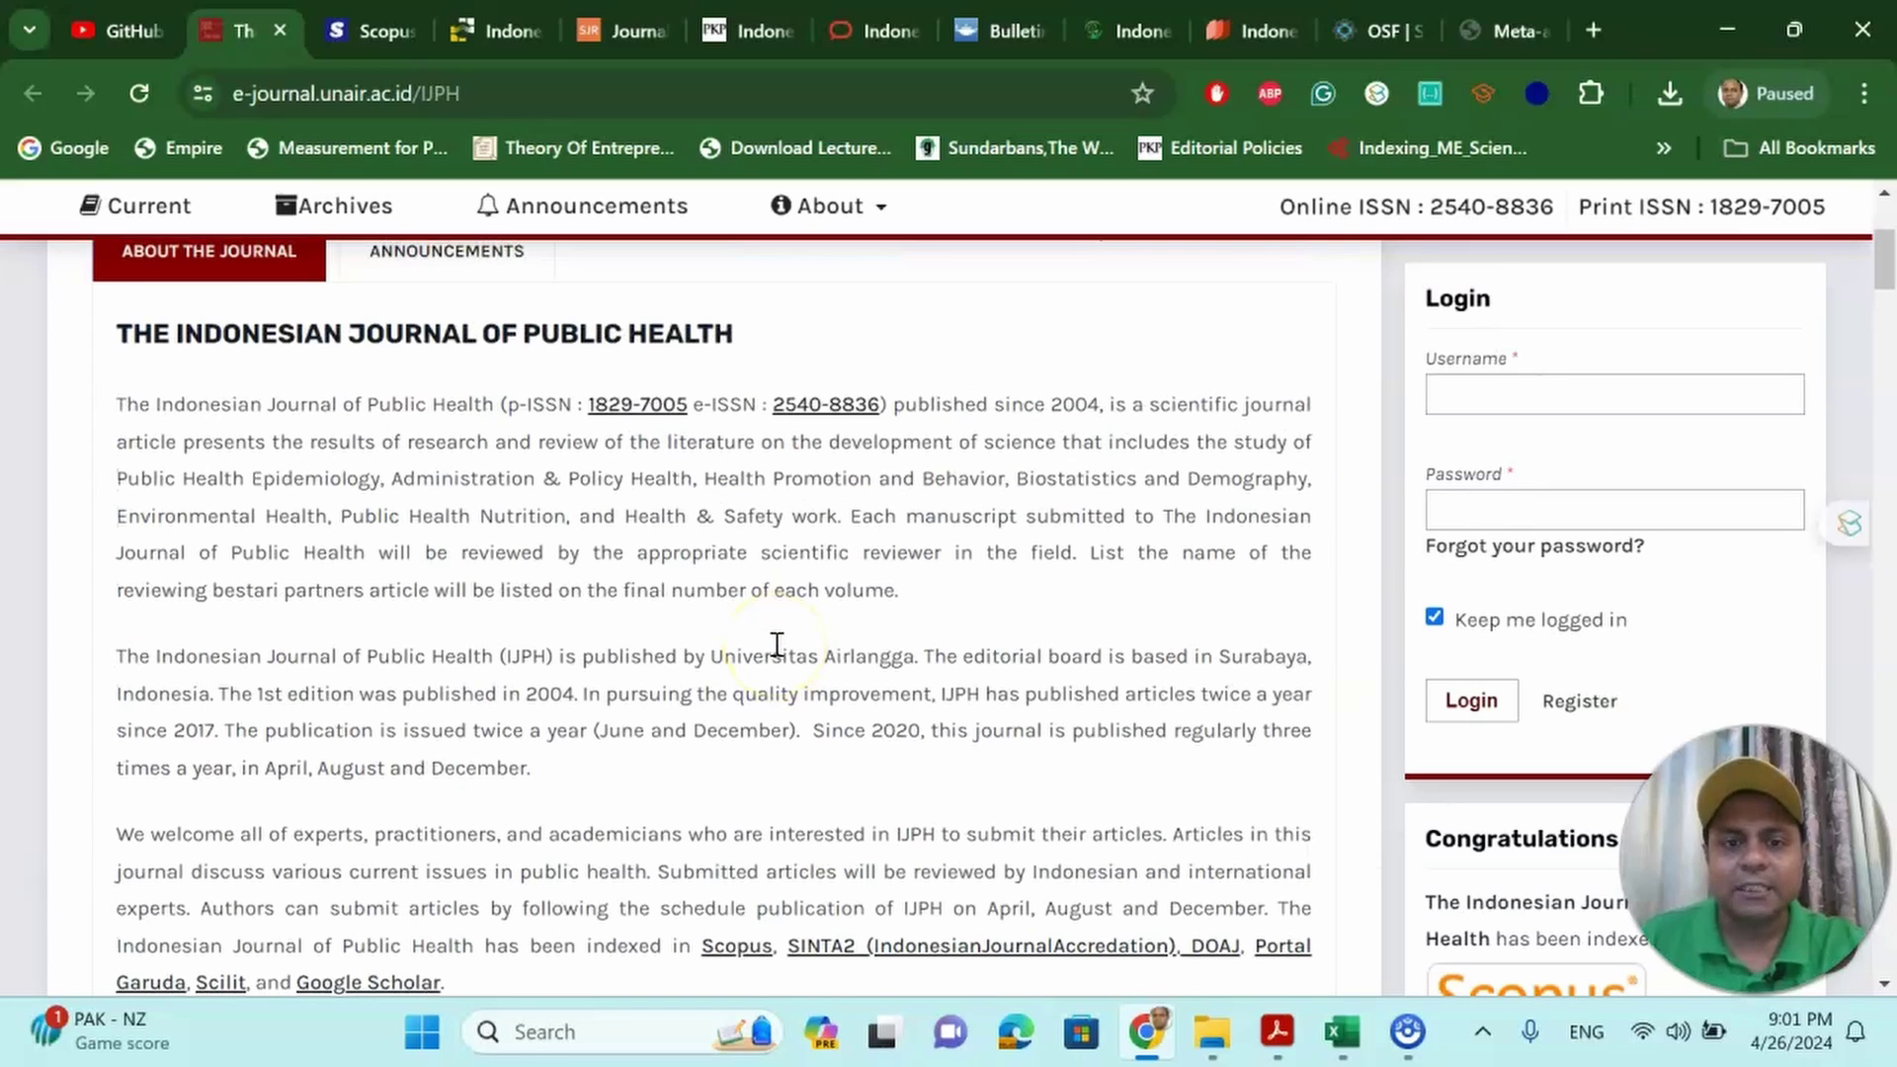
scroll(775, 646, up, 3)
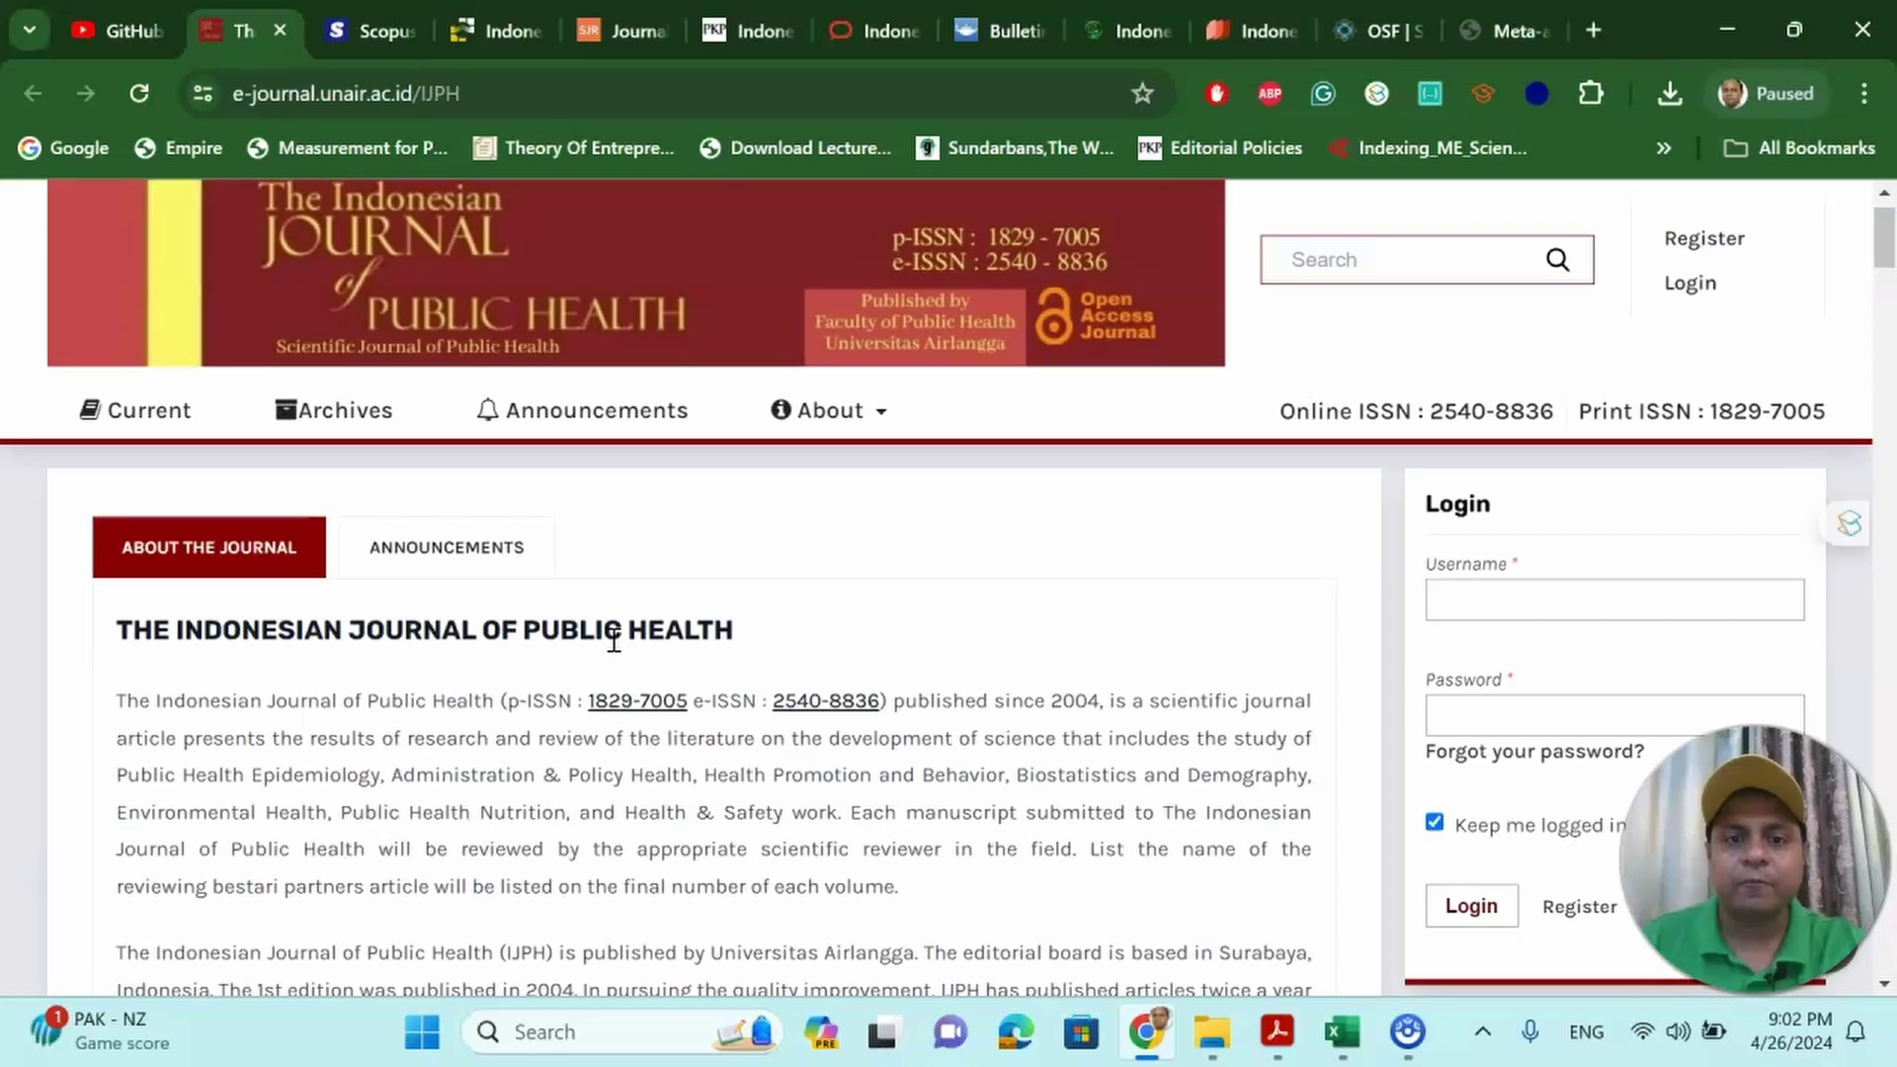
scroll(615, 640, down, 1)
scroll(614, 539, up, 1)
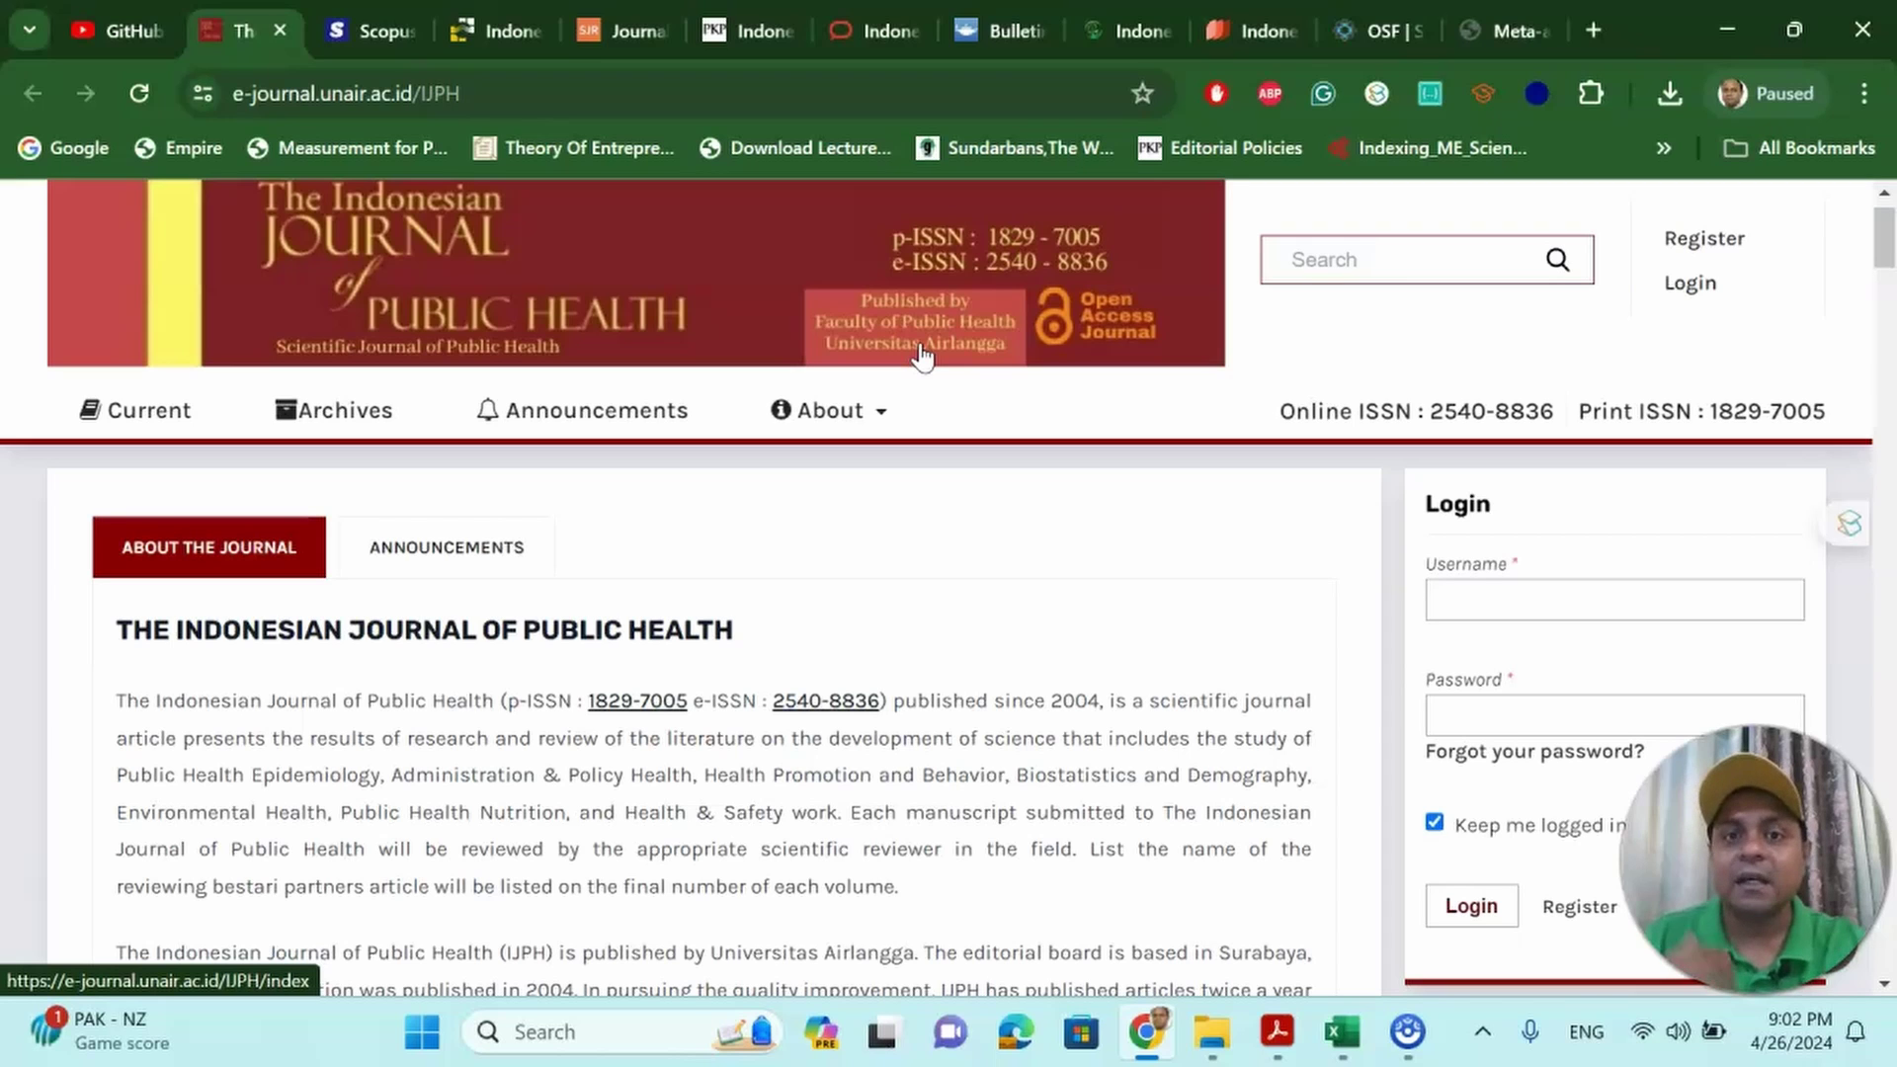
scroll(1185, 401, down, 2)
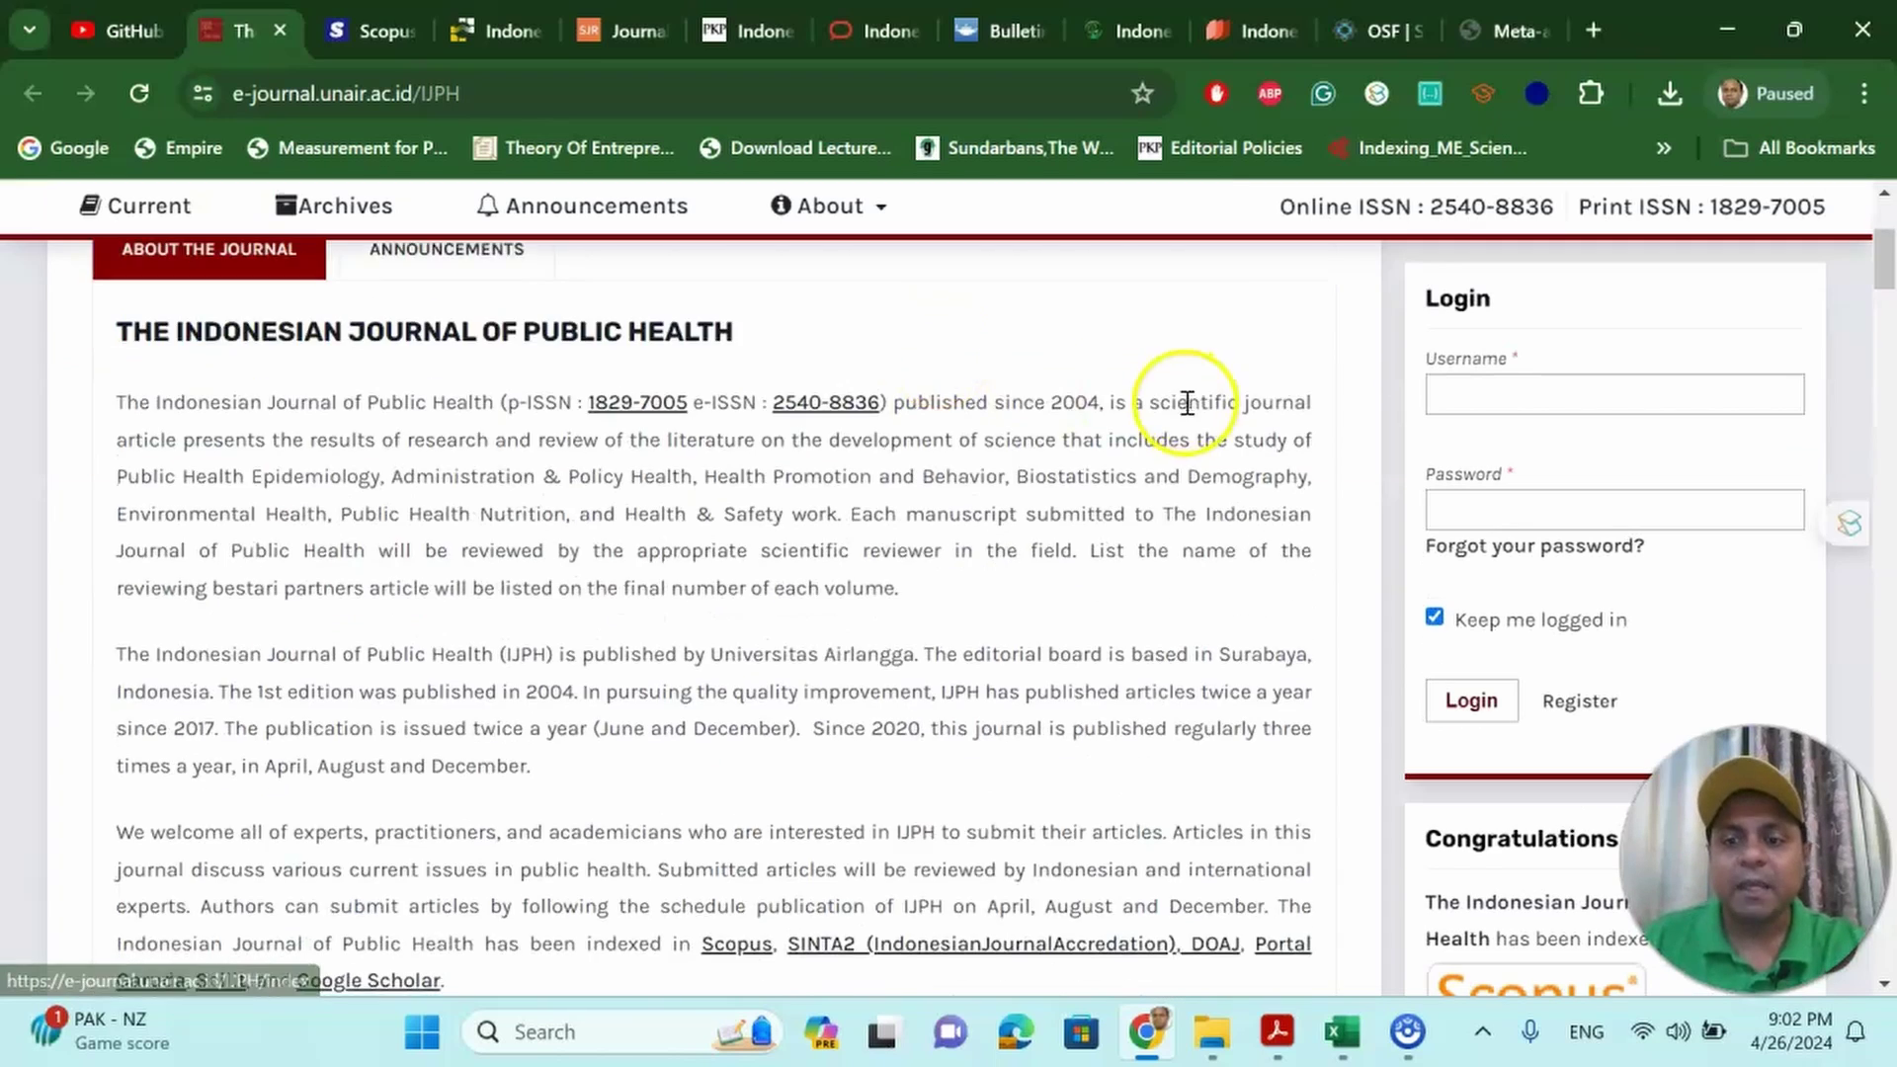
scroll(1581, 563, down, 3)
scroll(1778, 508, down, 3)
scroll(1734, 542, down, 5)
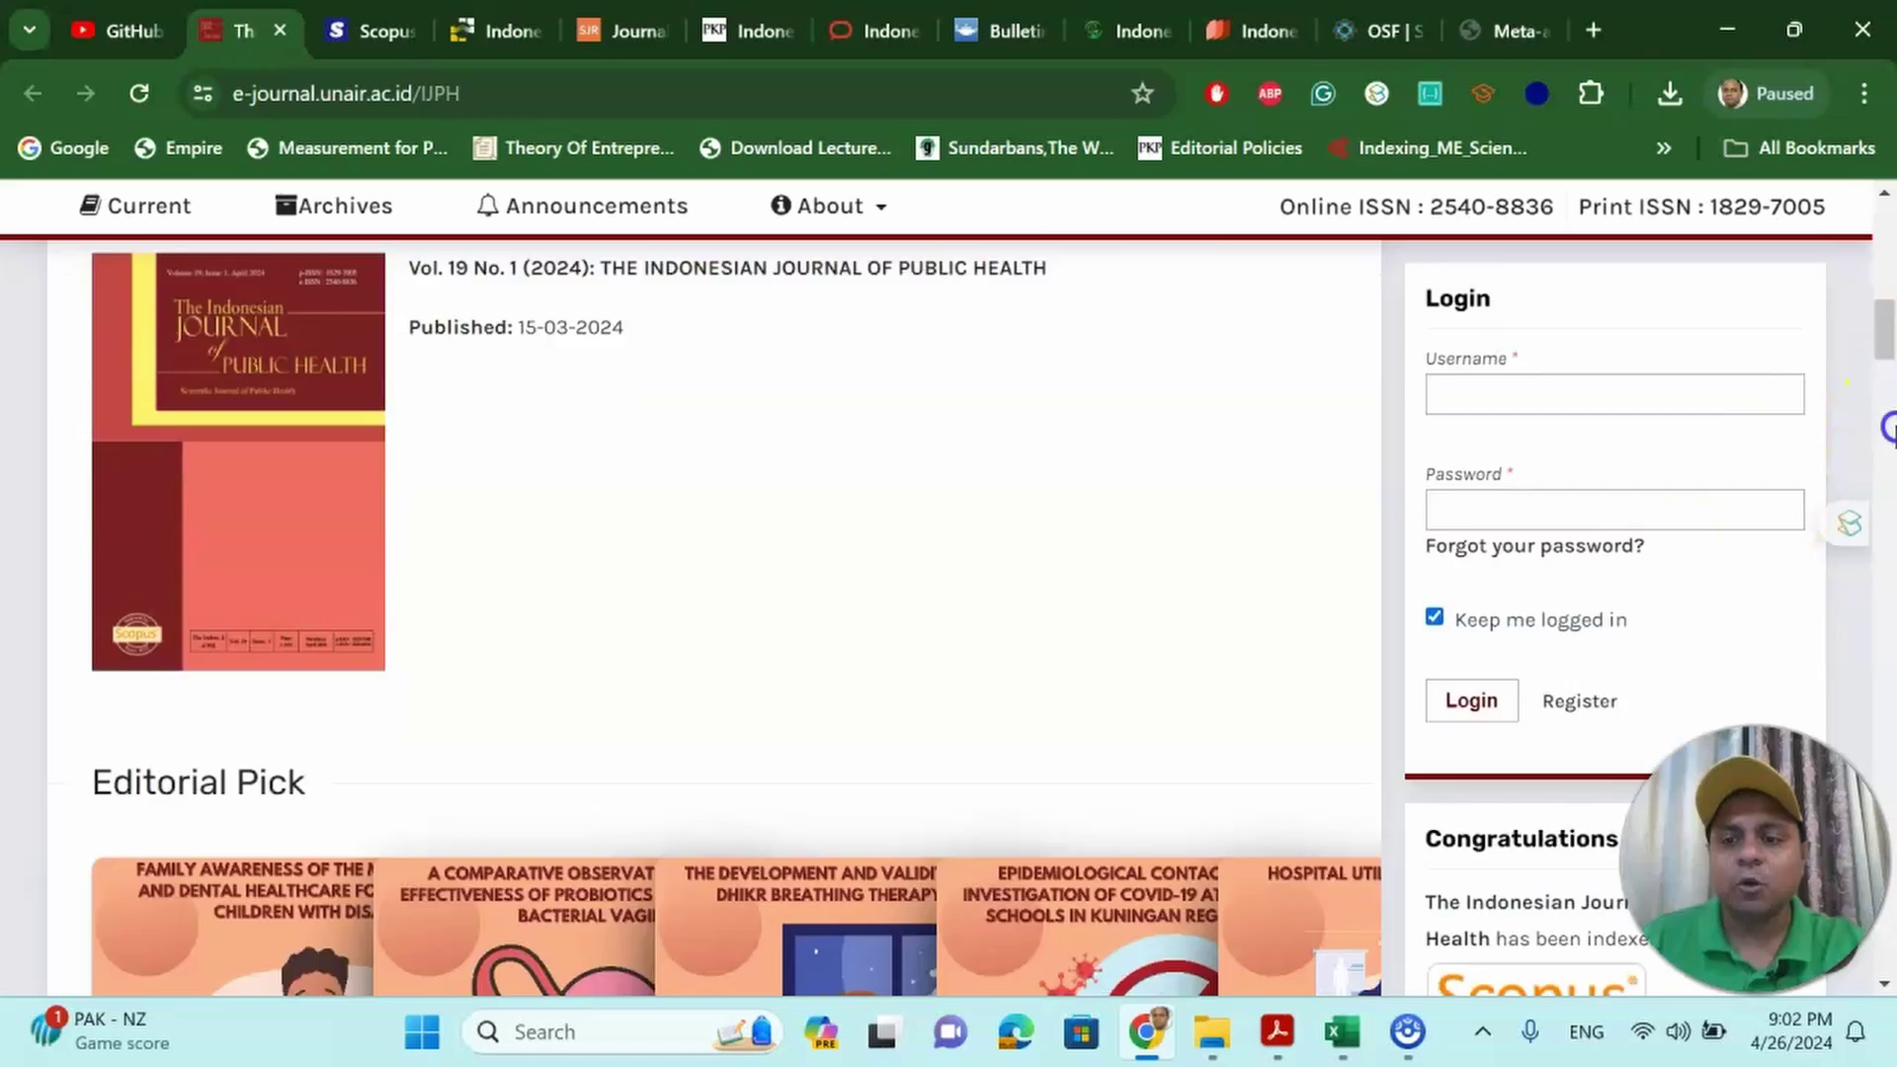
scroll(1674, 521, up, 2)
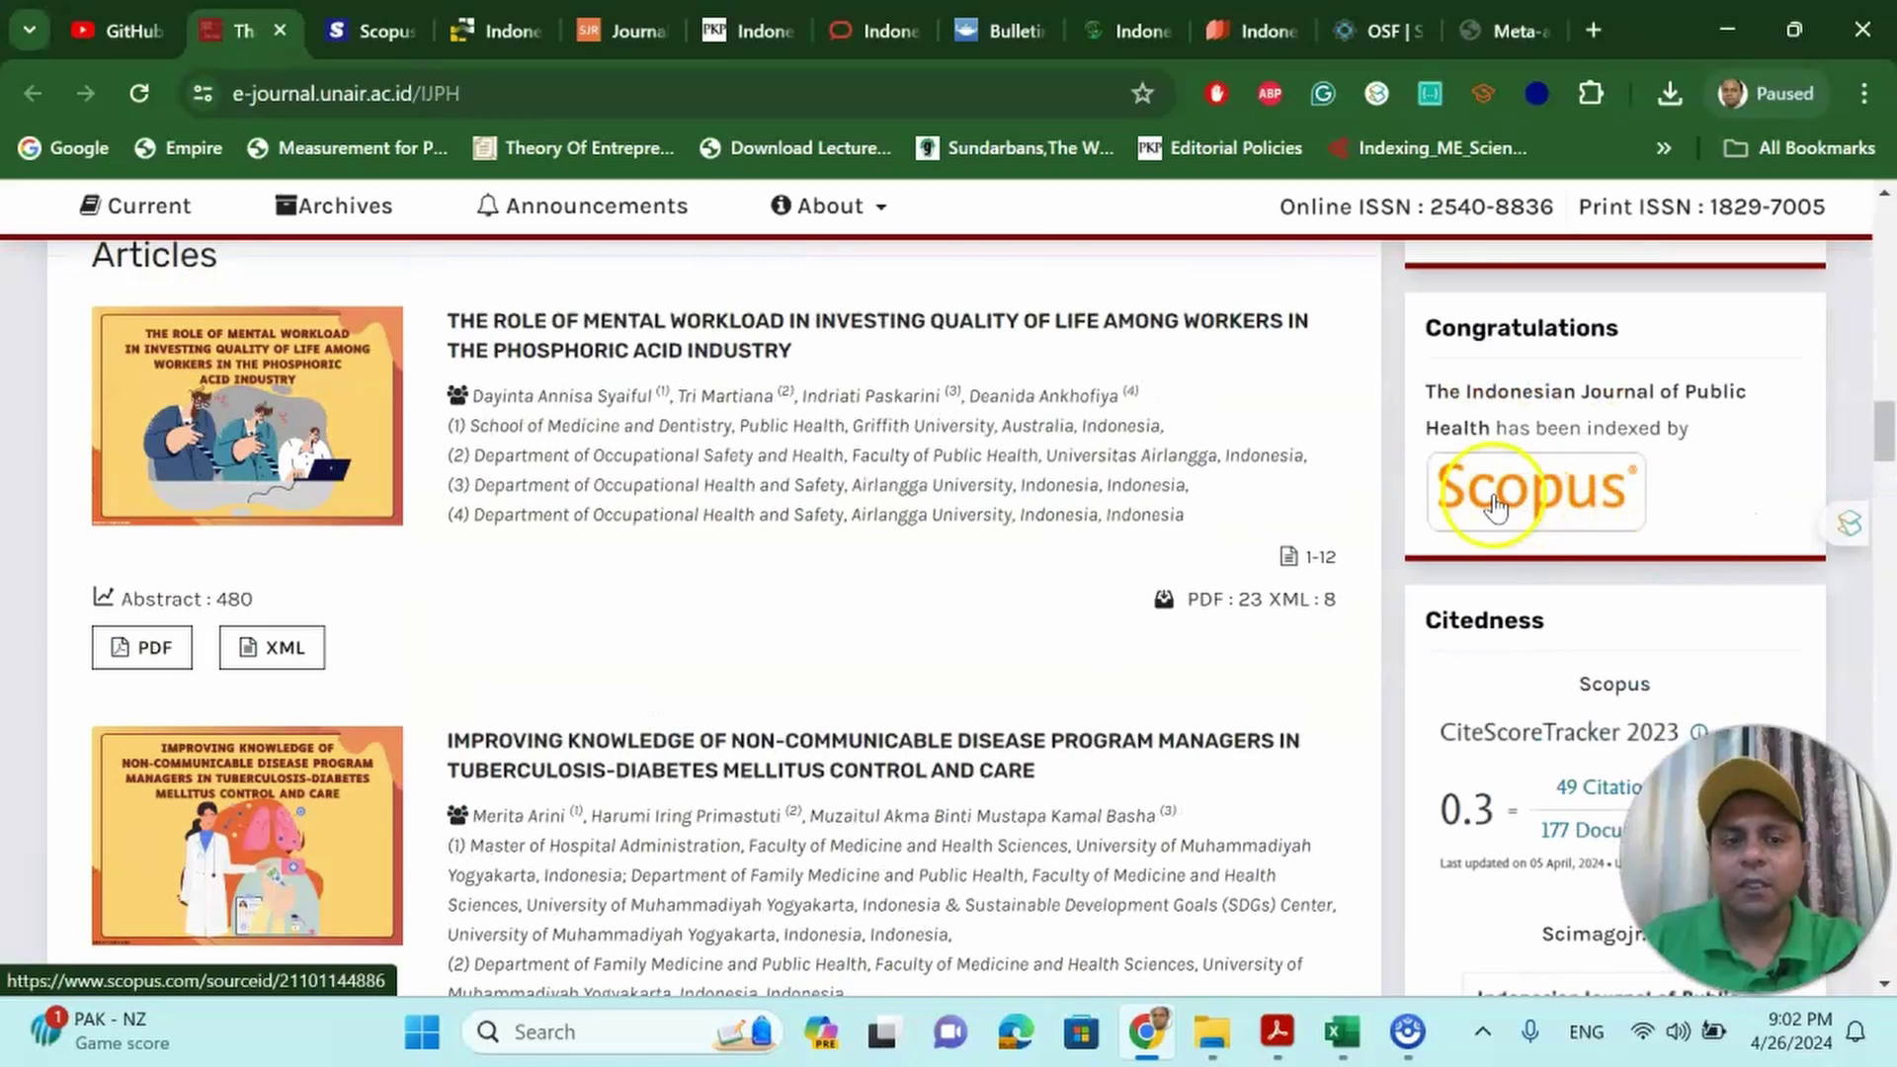
scroll(698, 511, up, 3)
scroll(698, 519, up, 3)
scroll(698, 519, up, 3)
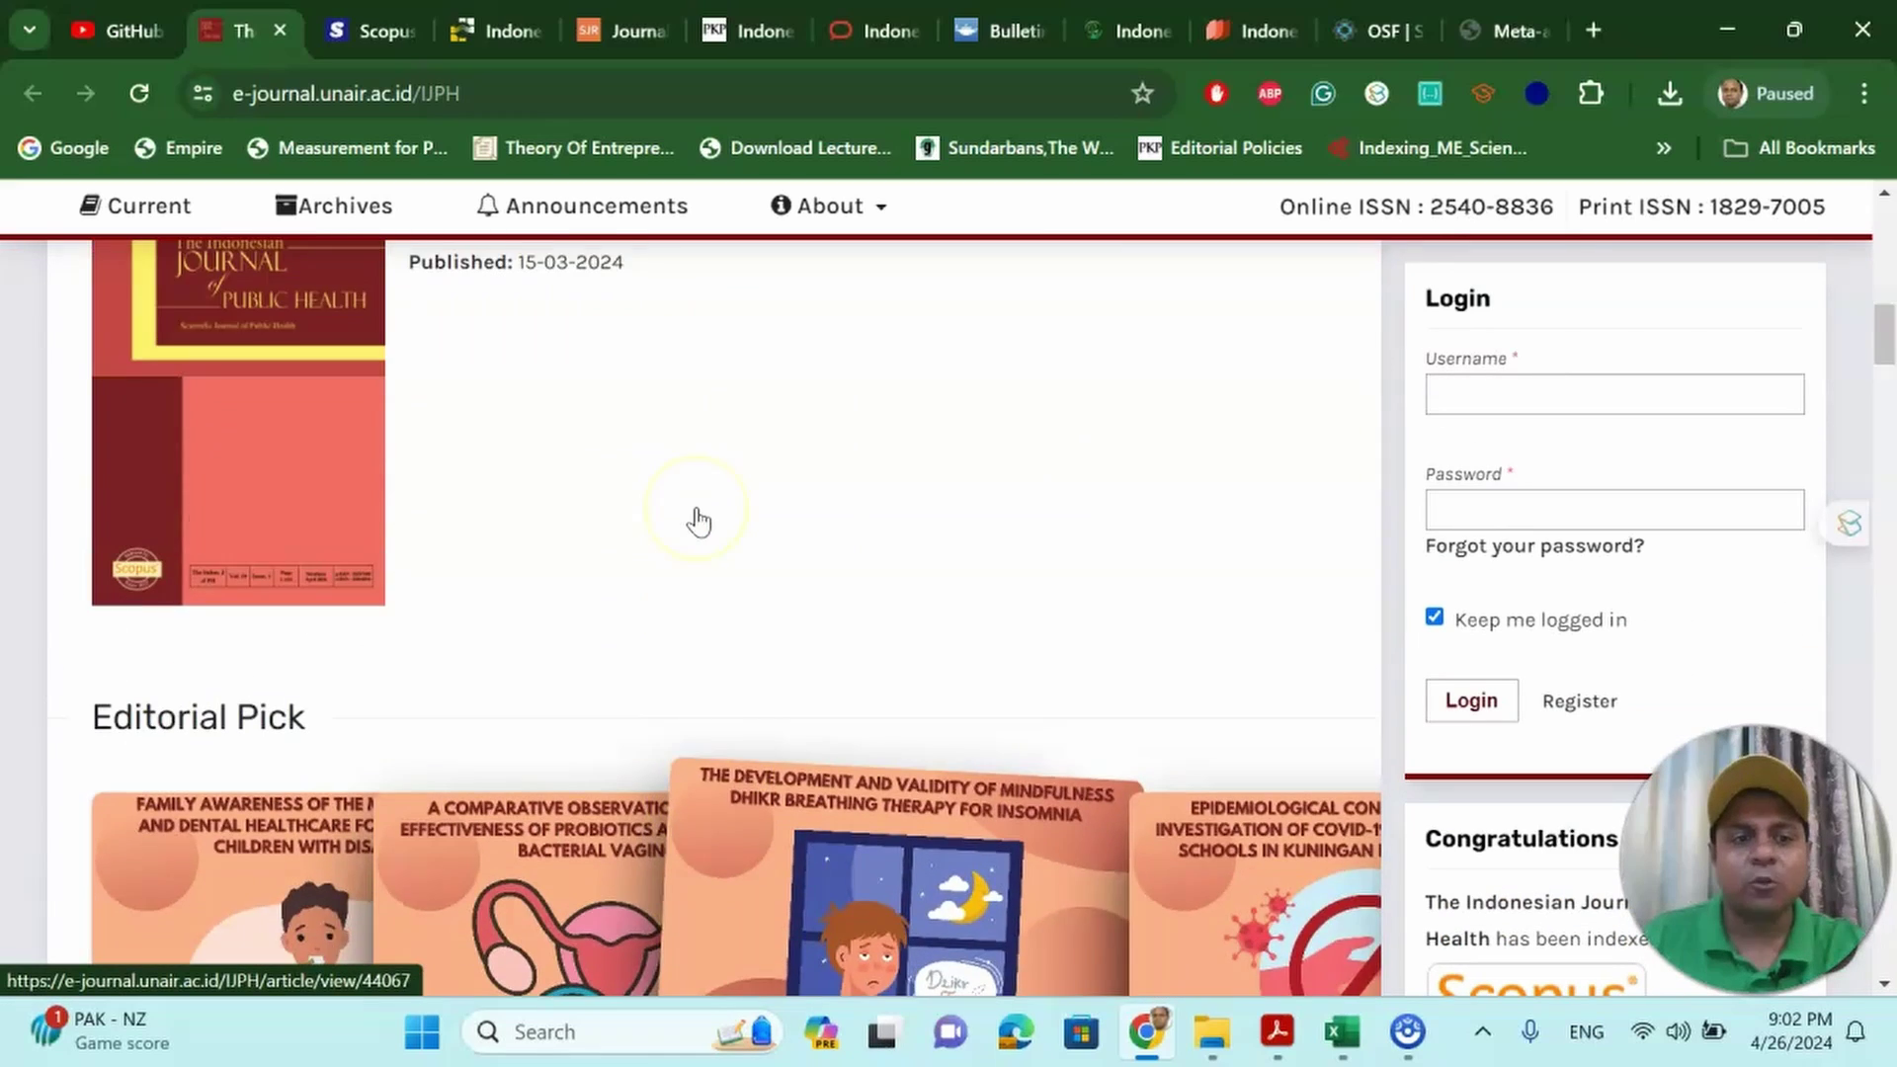
scroll(695, 520, up, 1)
click(472, 35)
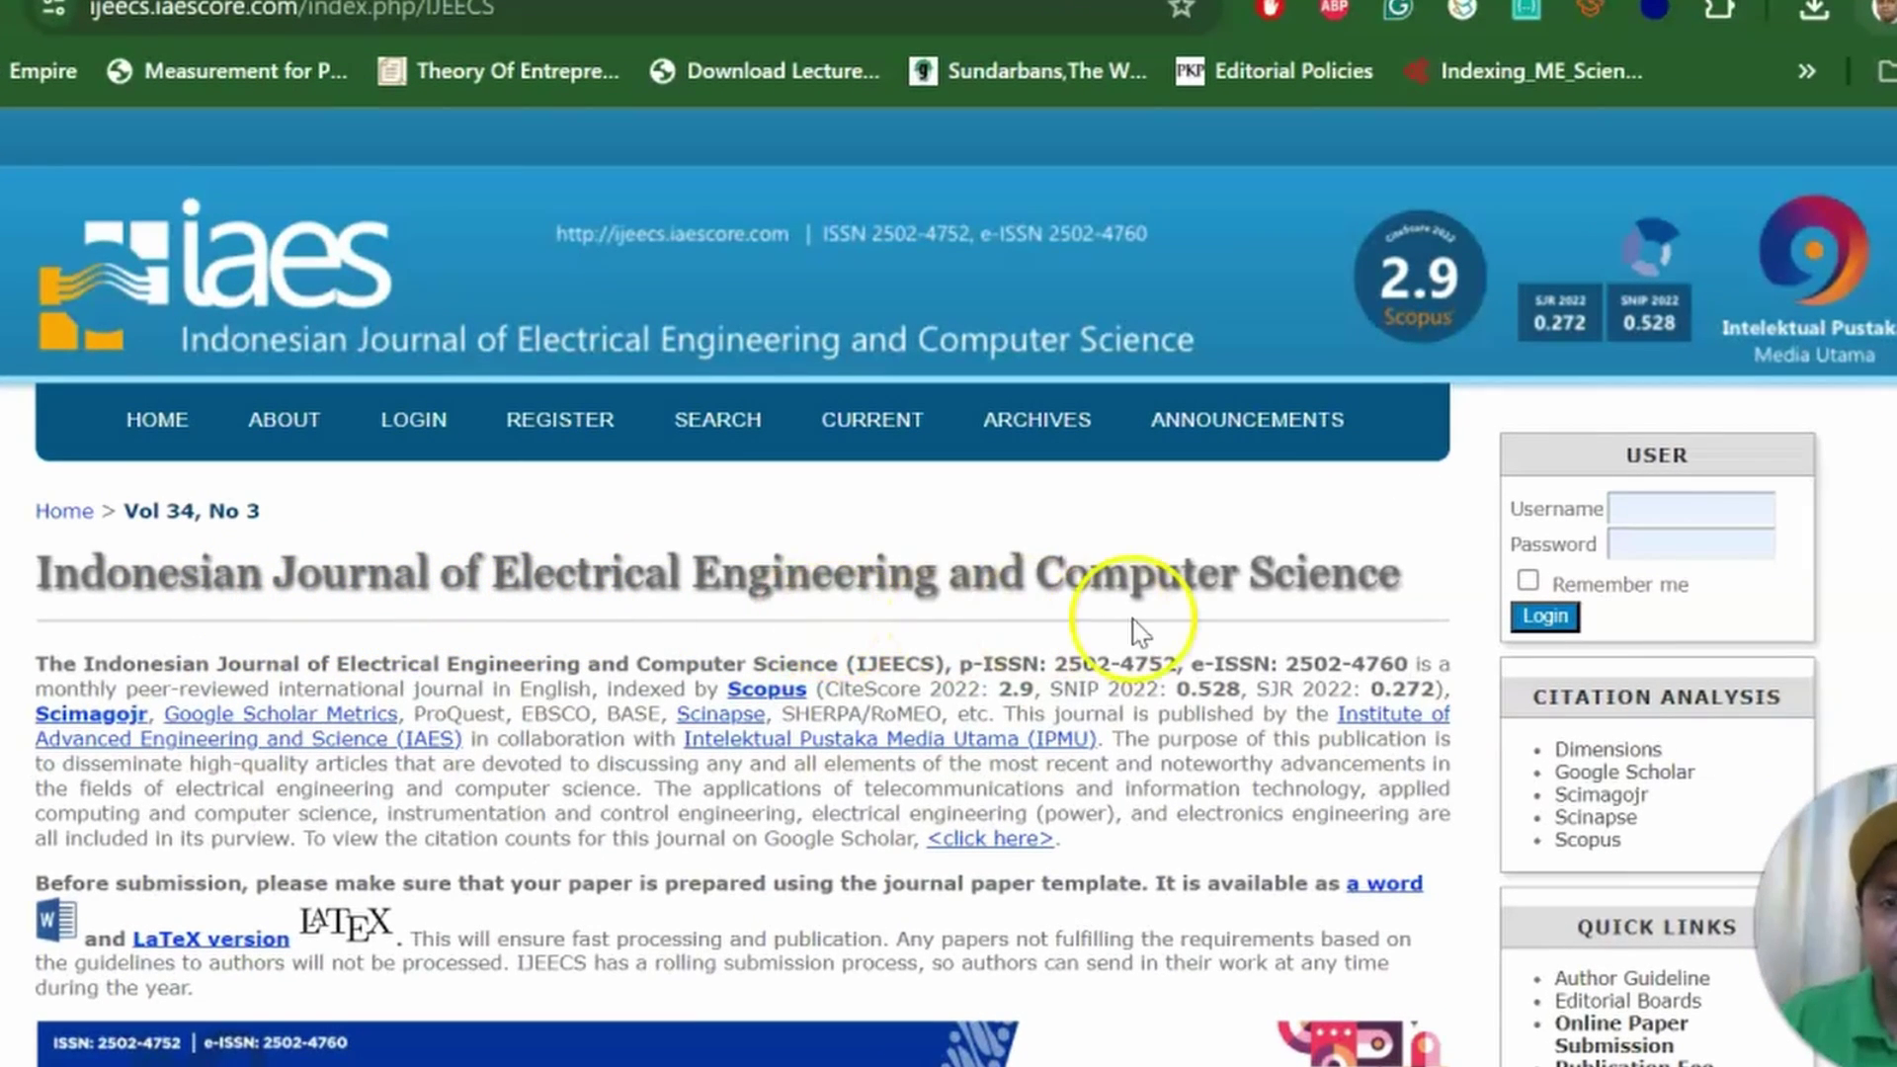
scroll(840, 629, down, 5)
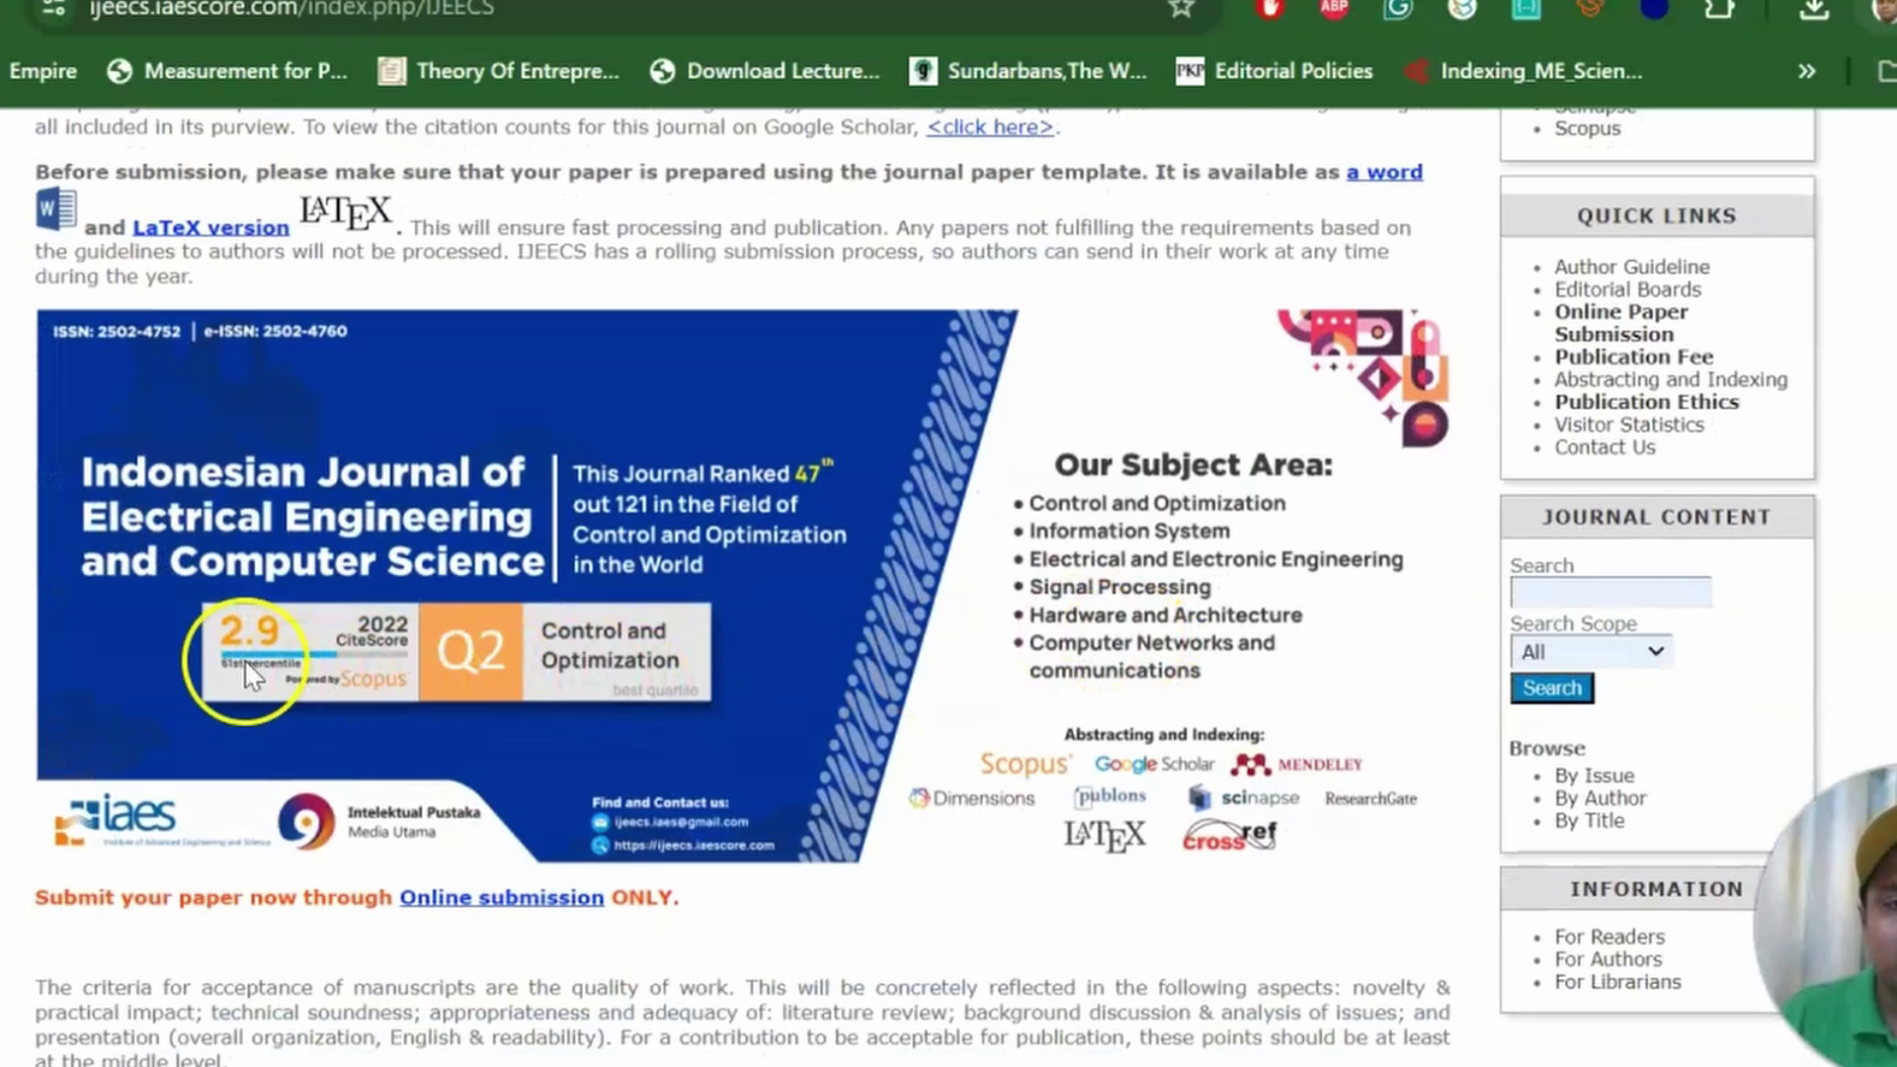
scroll(427, 657, down, 1)
scroll(430, 666, down, 4)
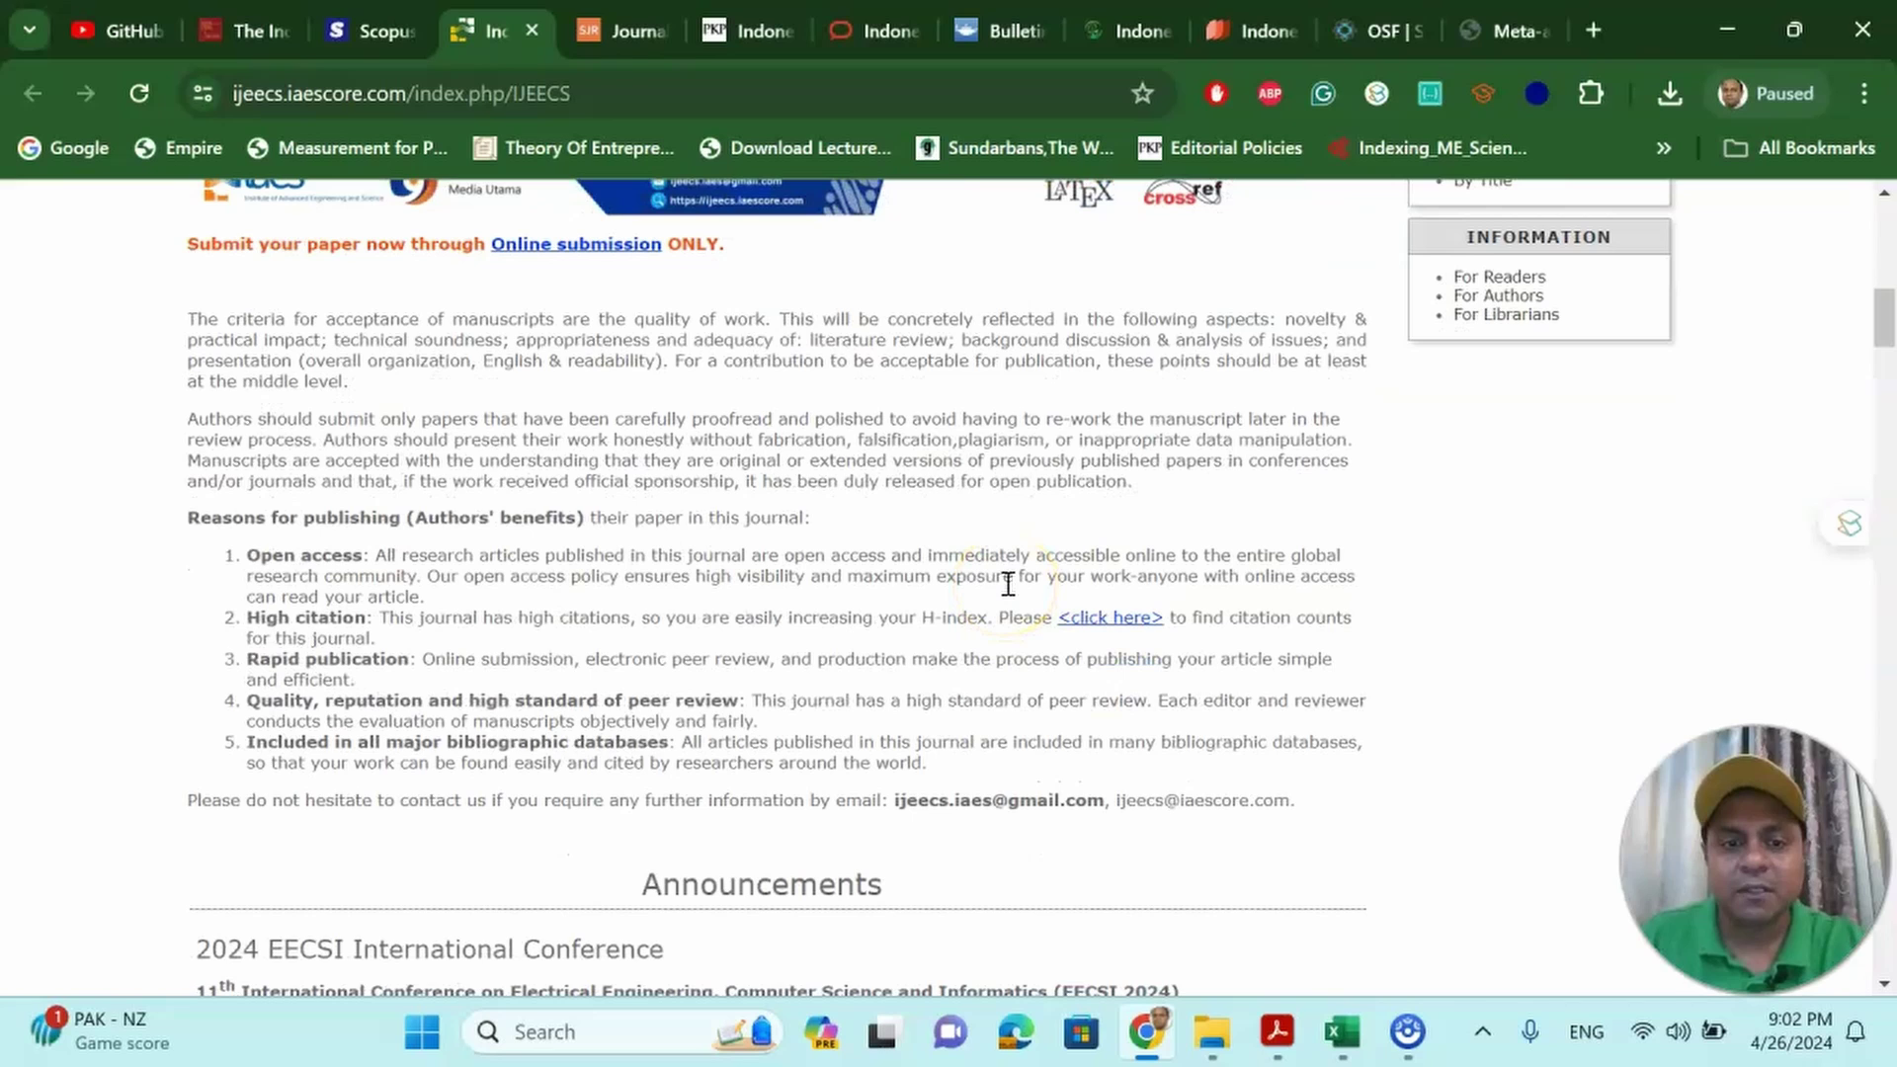
scroll(1006, 582, up, 4)
scroll(1003, 571, up, 5)
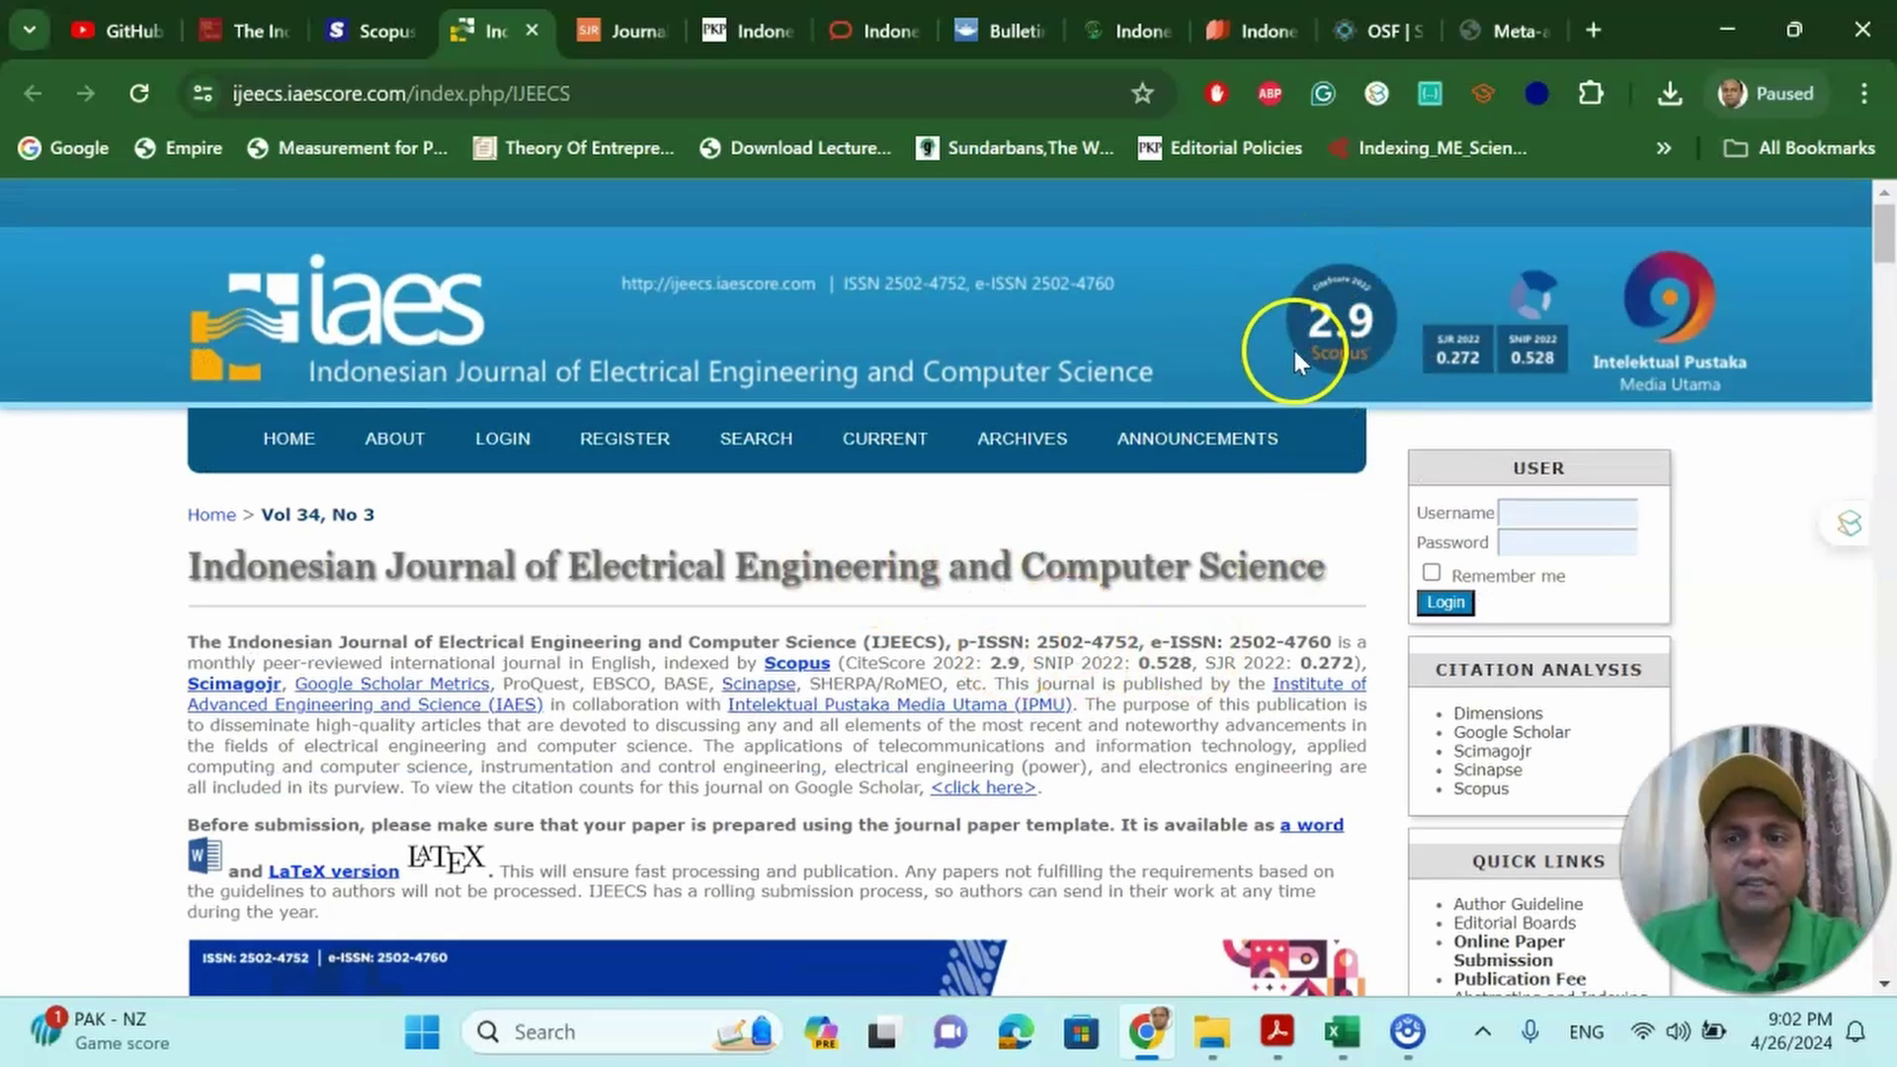
Step: View the Scimago journal ranking page, then the IJLER page with its S5 accreditation table
click(619, 32)
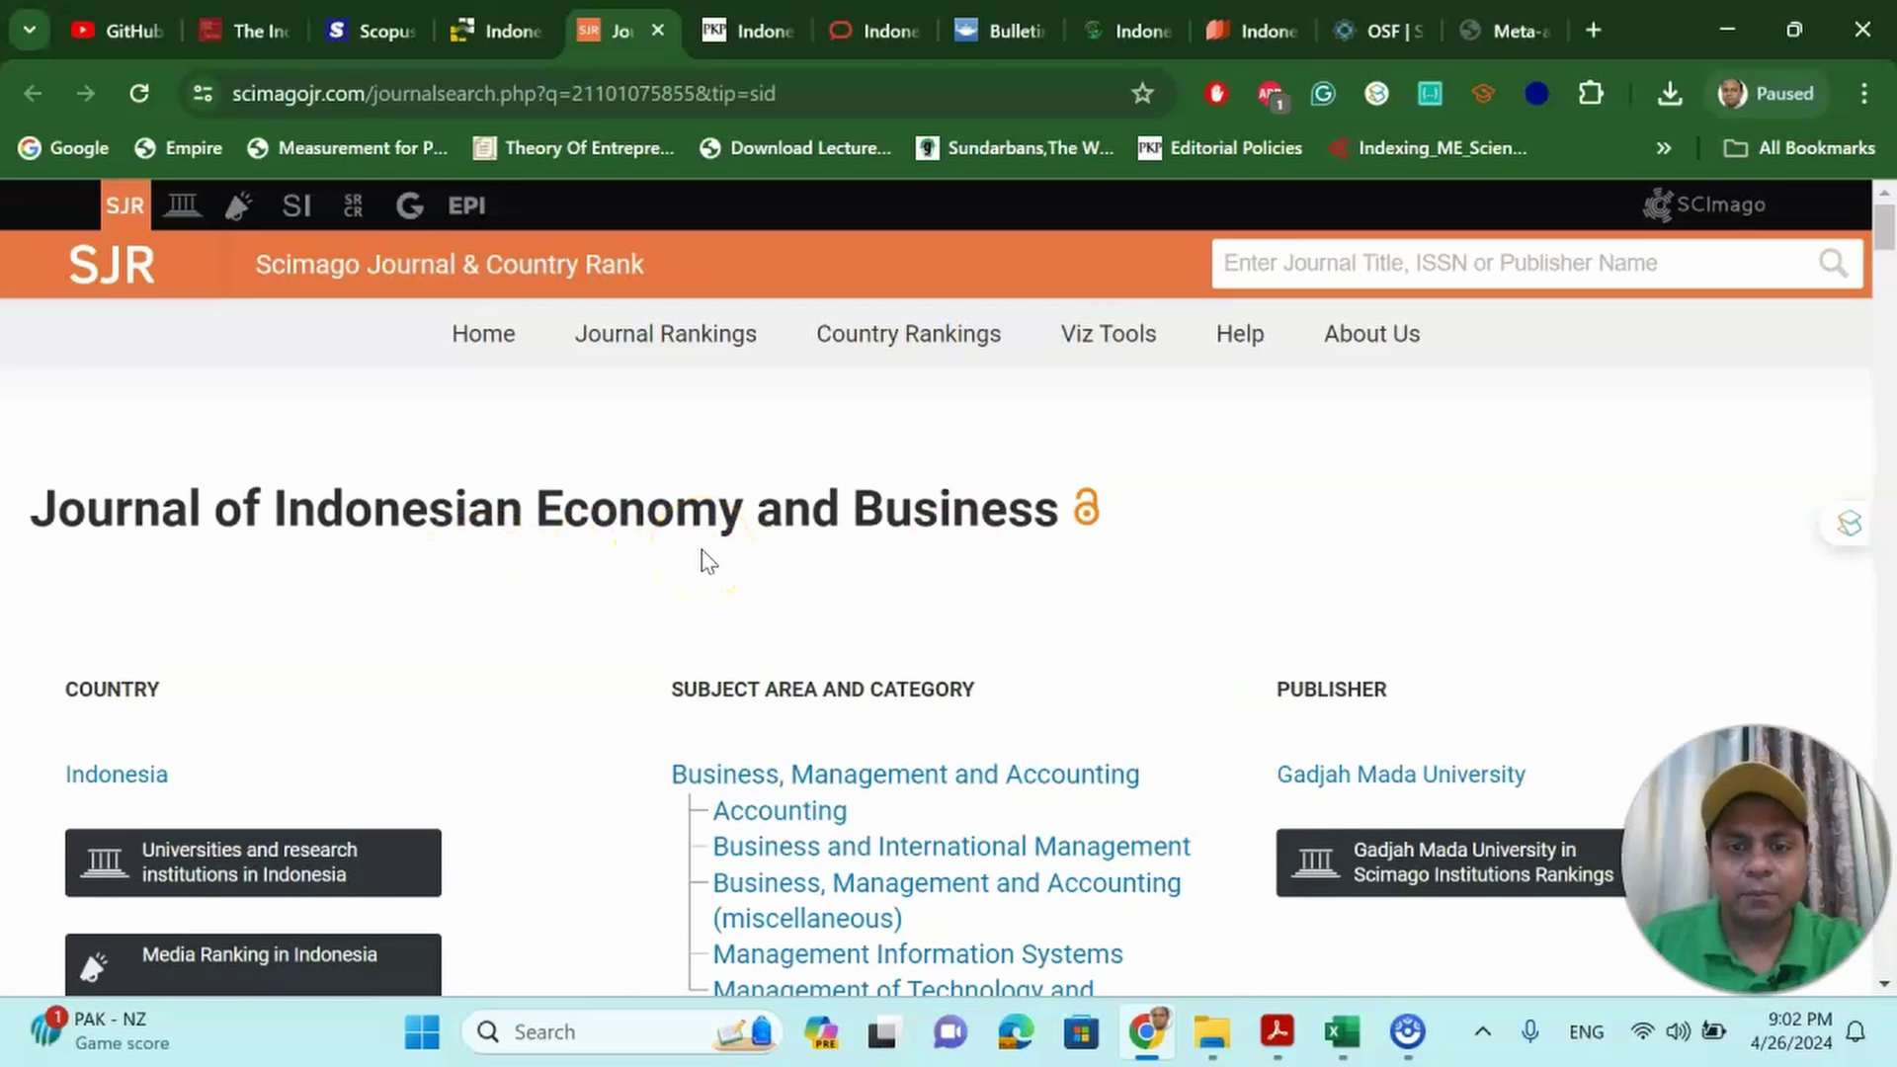
click(741, 32)
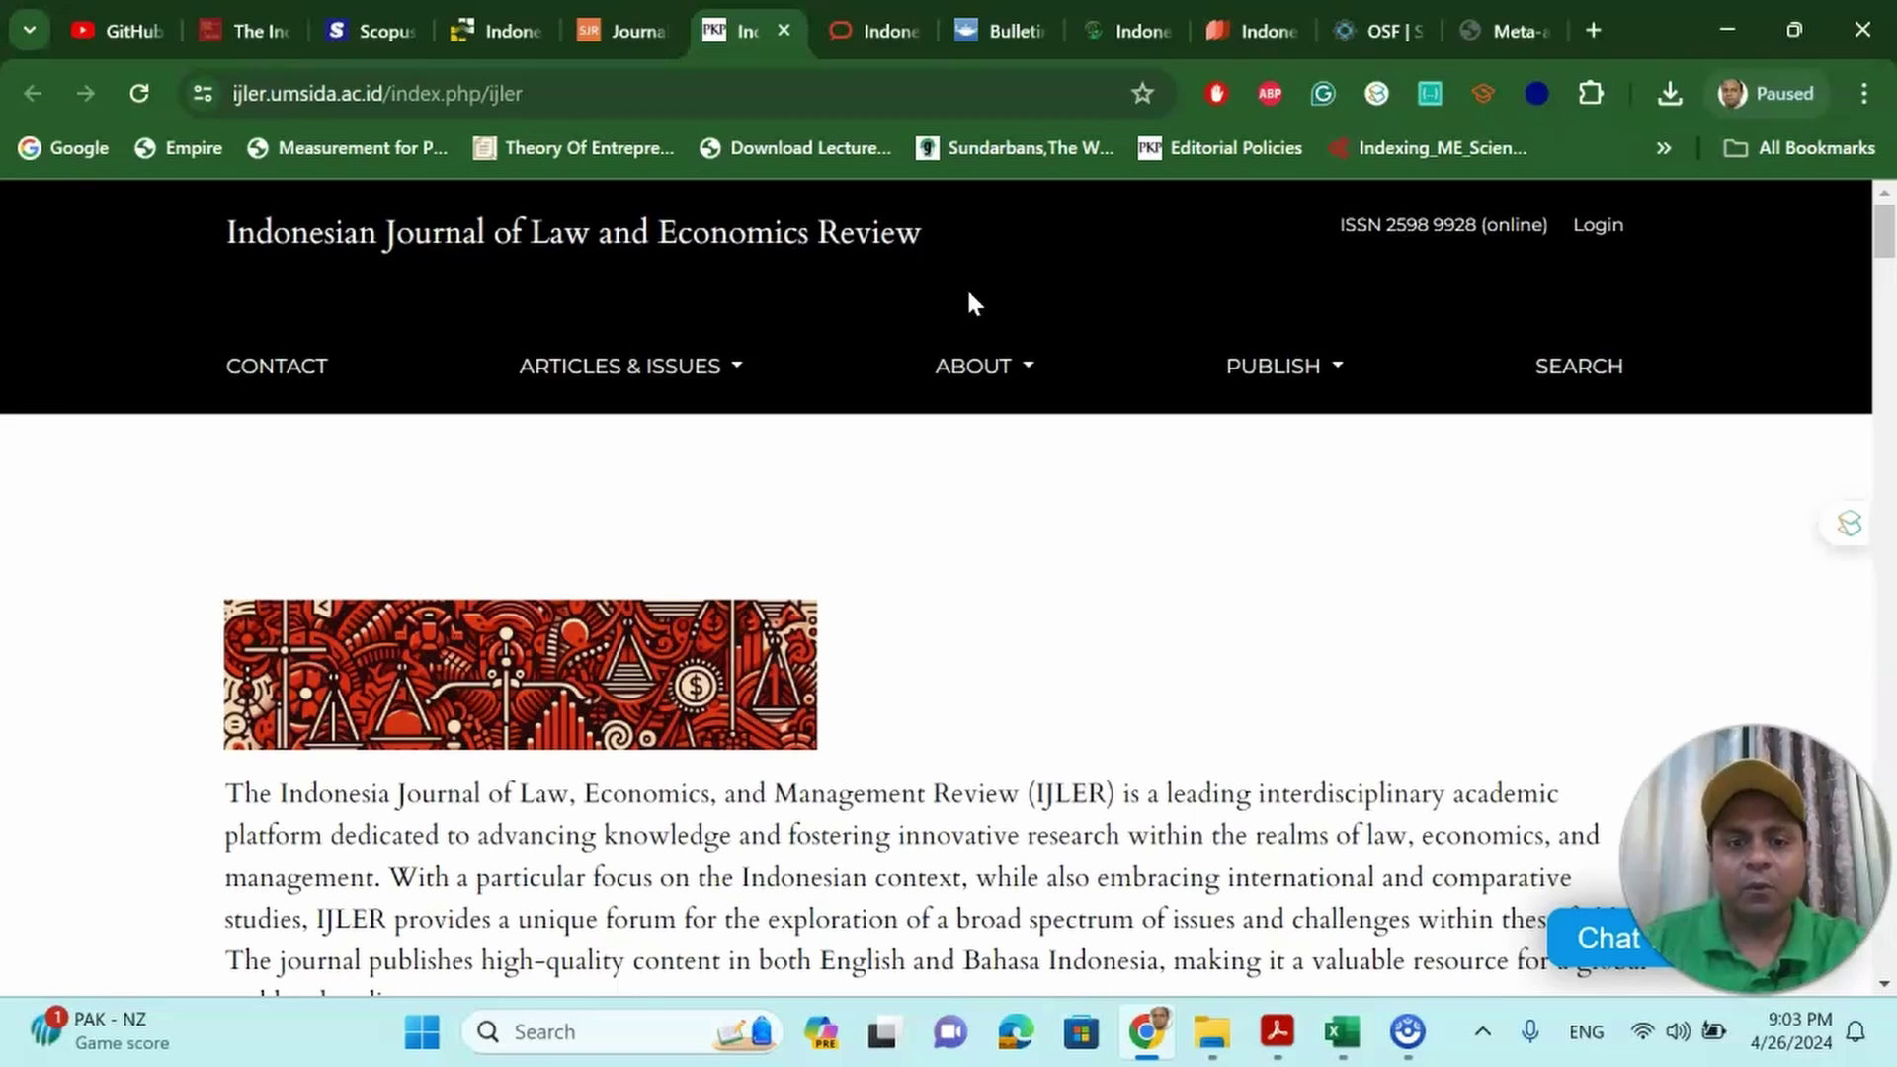
scroll(1070, 465, down, 4)
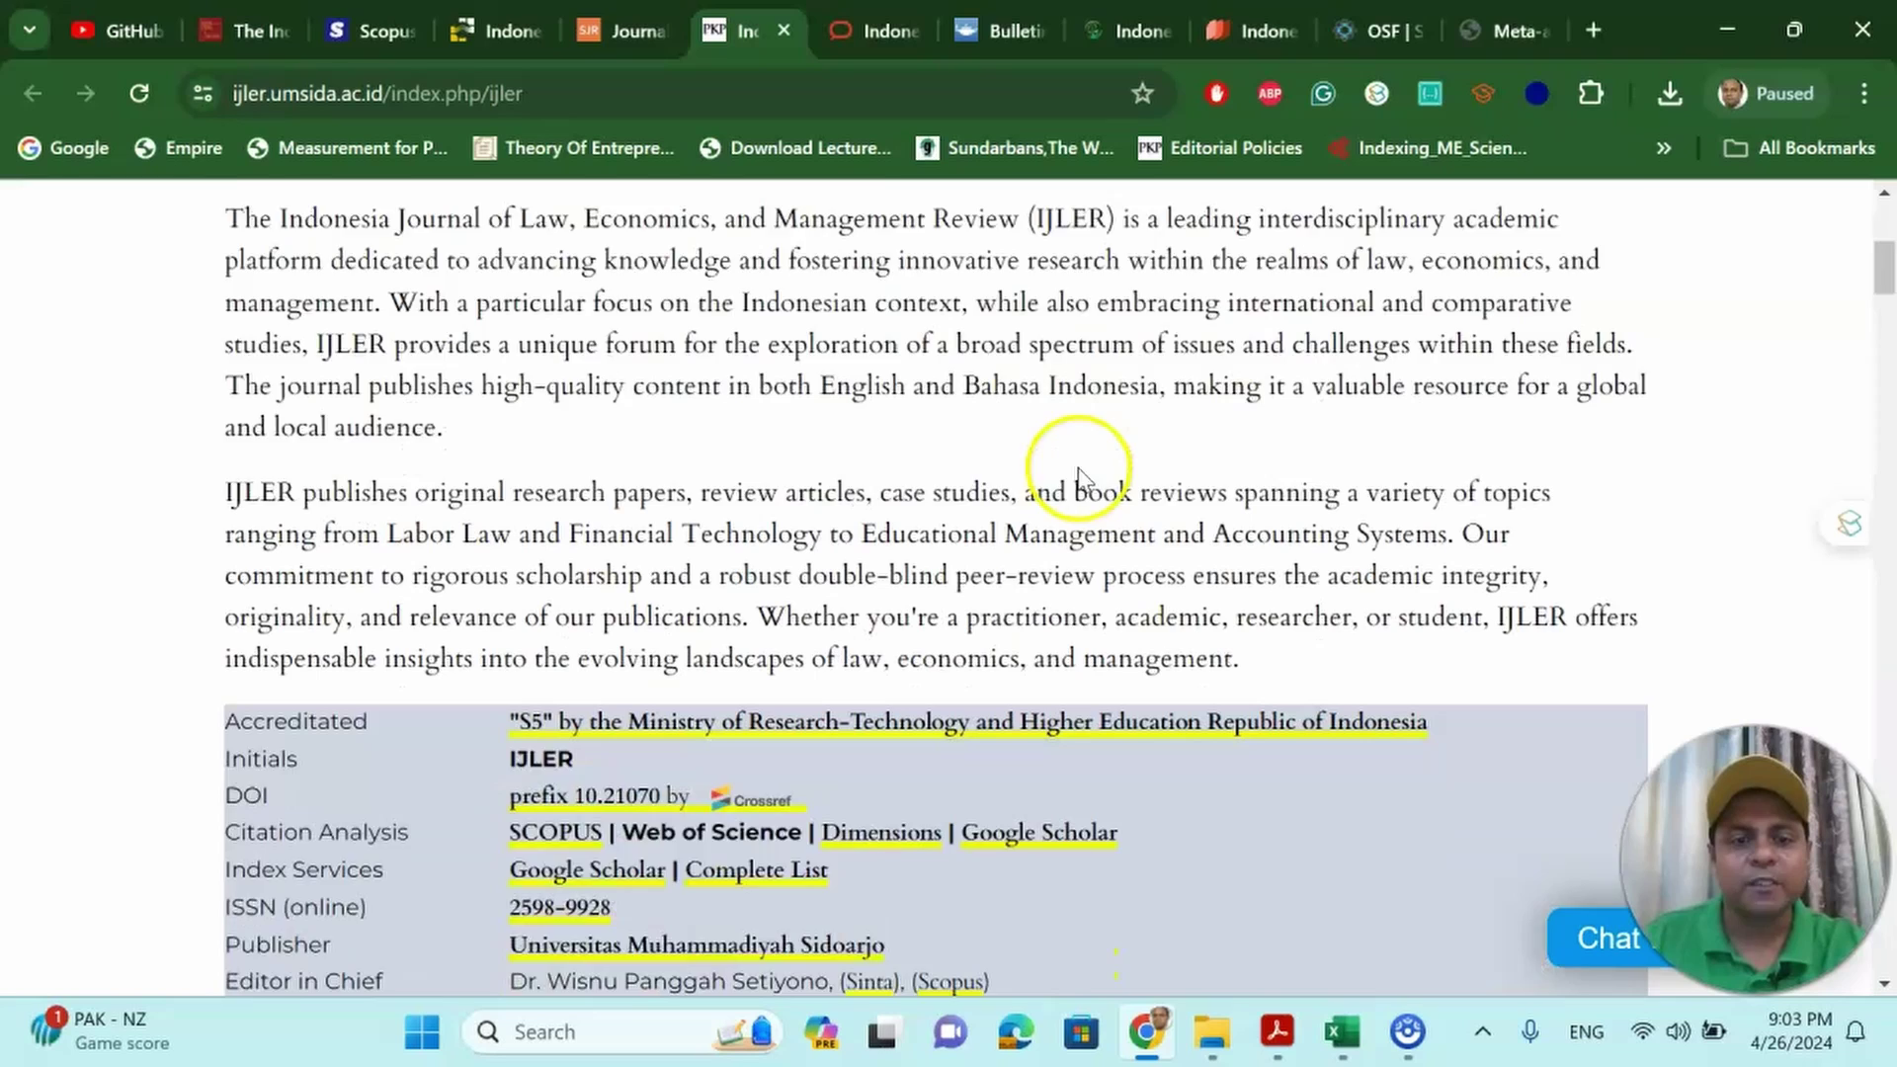
scroll(1081, 465, down, 2)
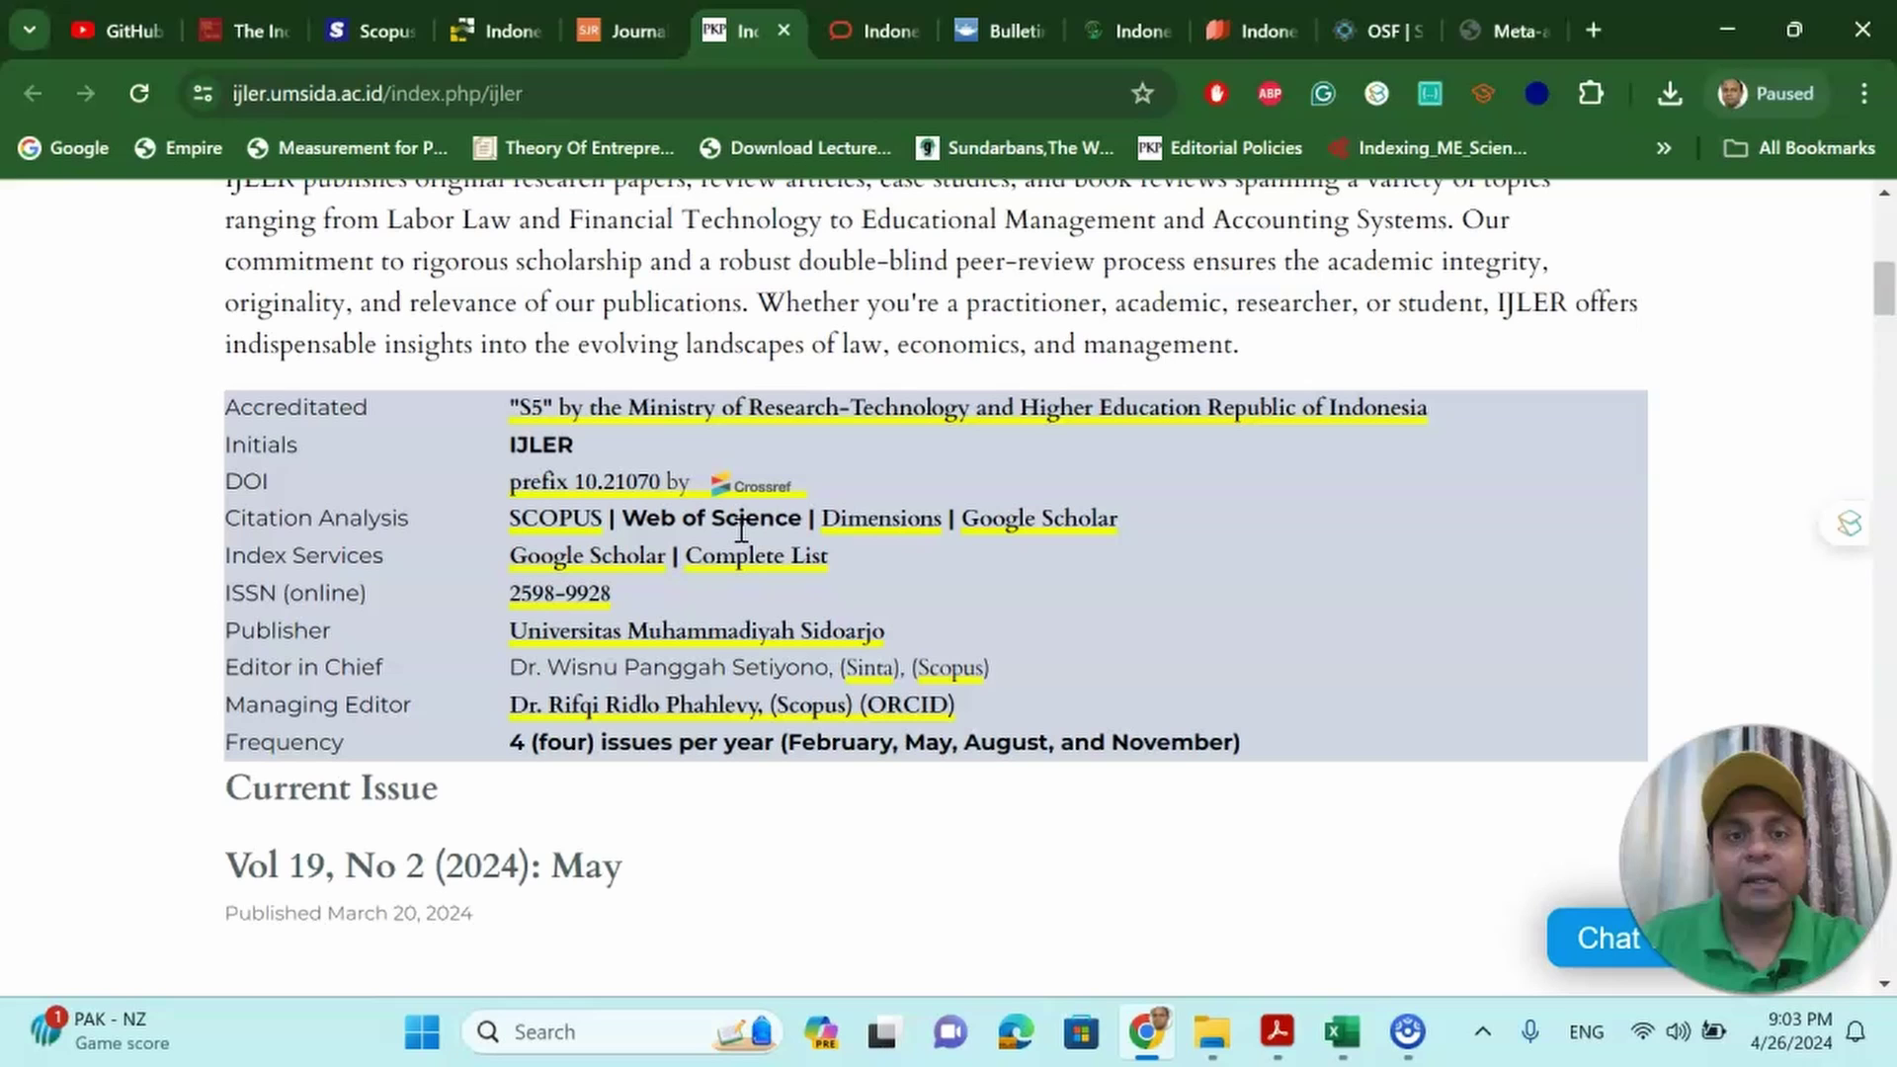
Step: View The Conversation and Bulletin of Indonesian Economic Studies pages, then the IJSAM Online First articles
click(875, 29)
click(996, 30)
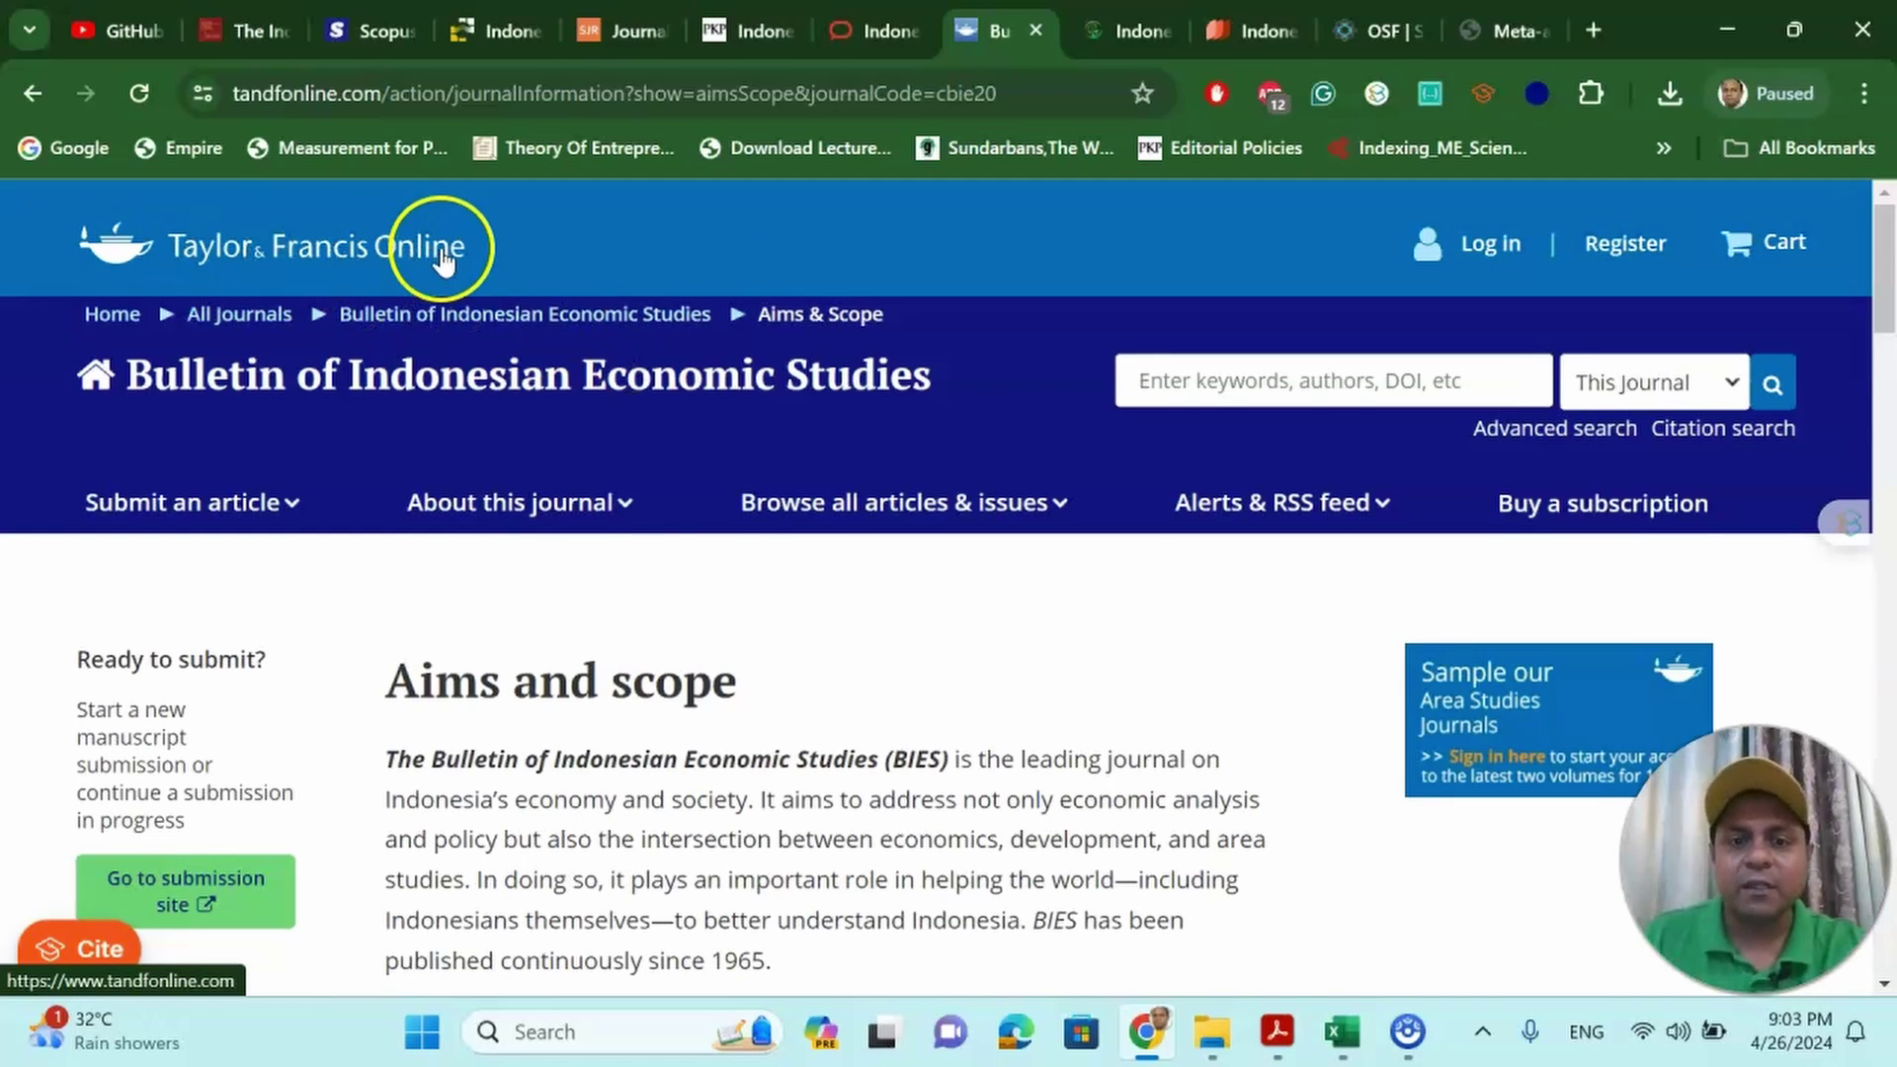
scroll(1020, 724, down, 2)
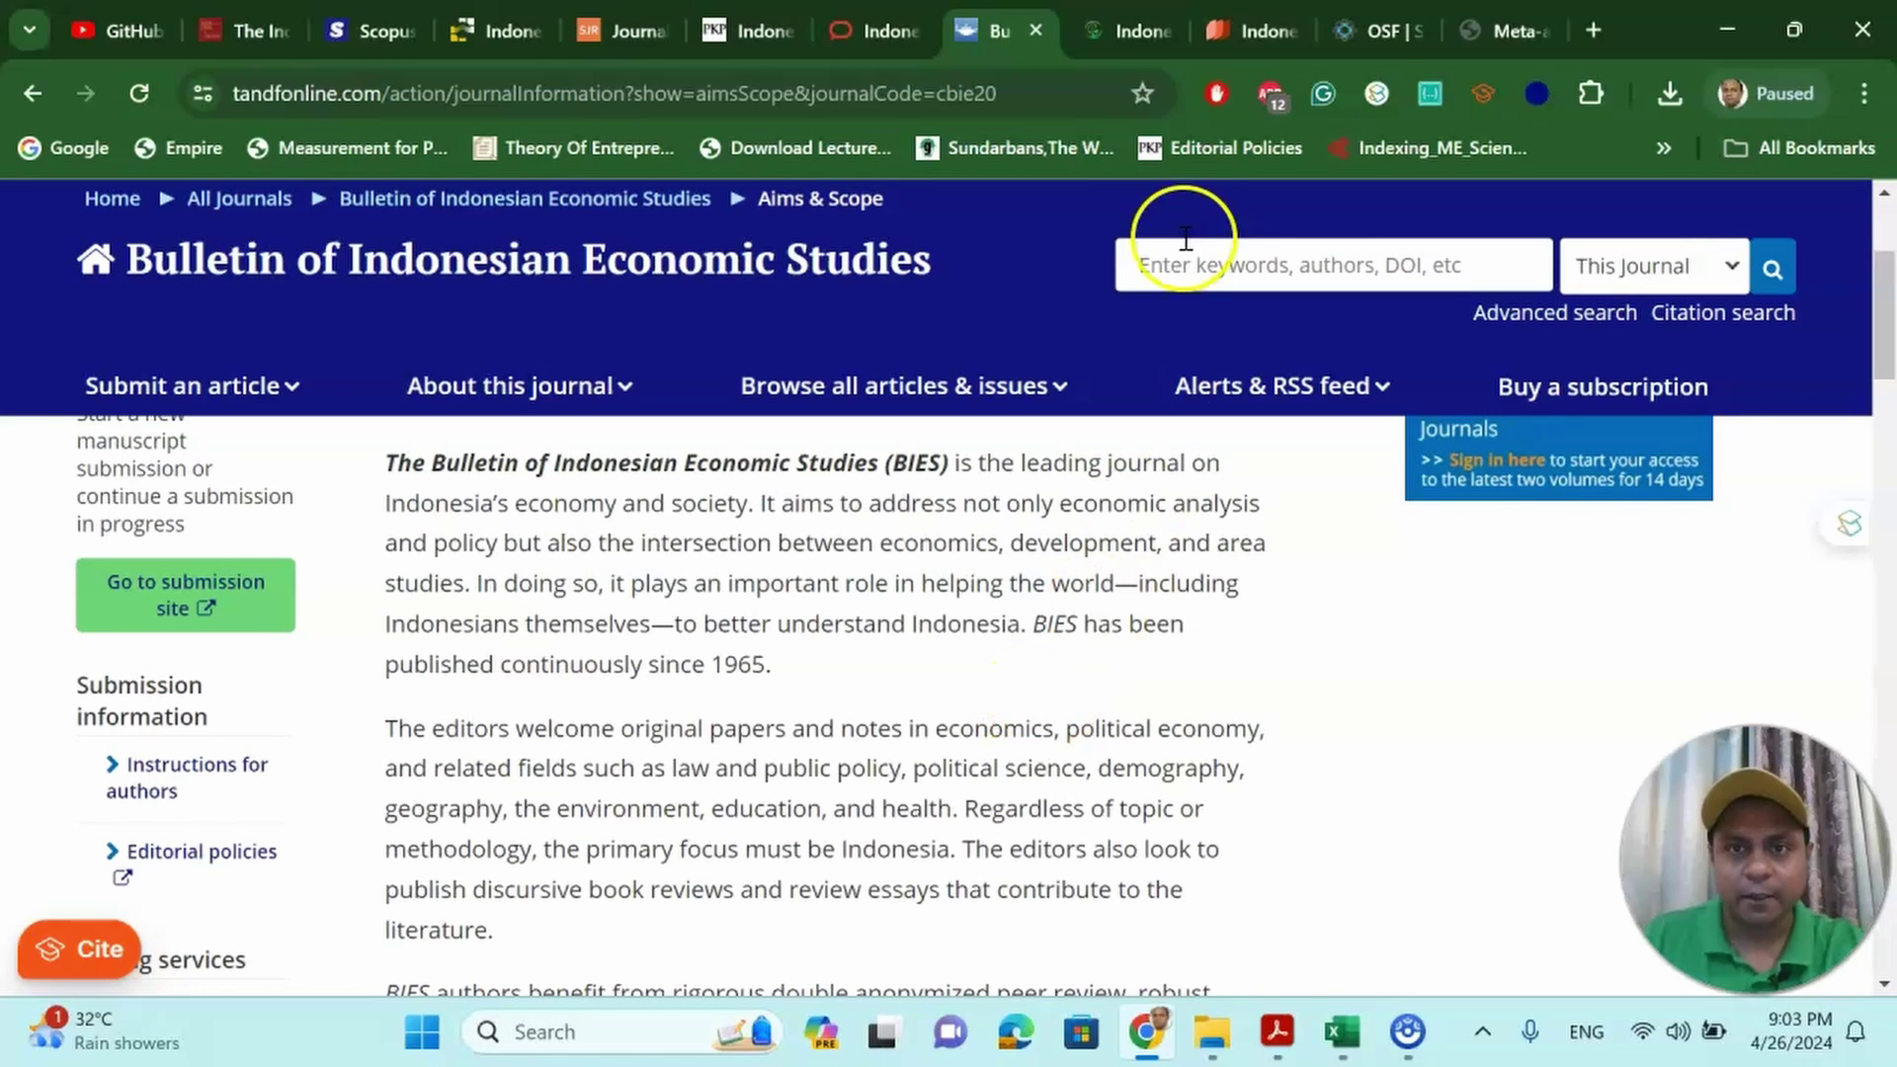
click(1099, 24)
scroll(1009, 475, down, 2)
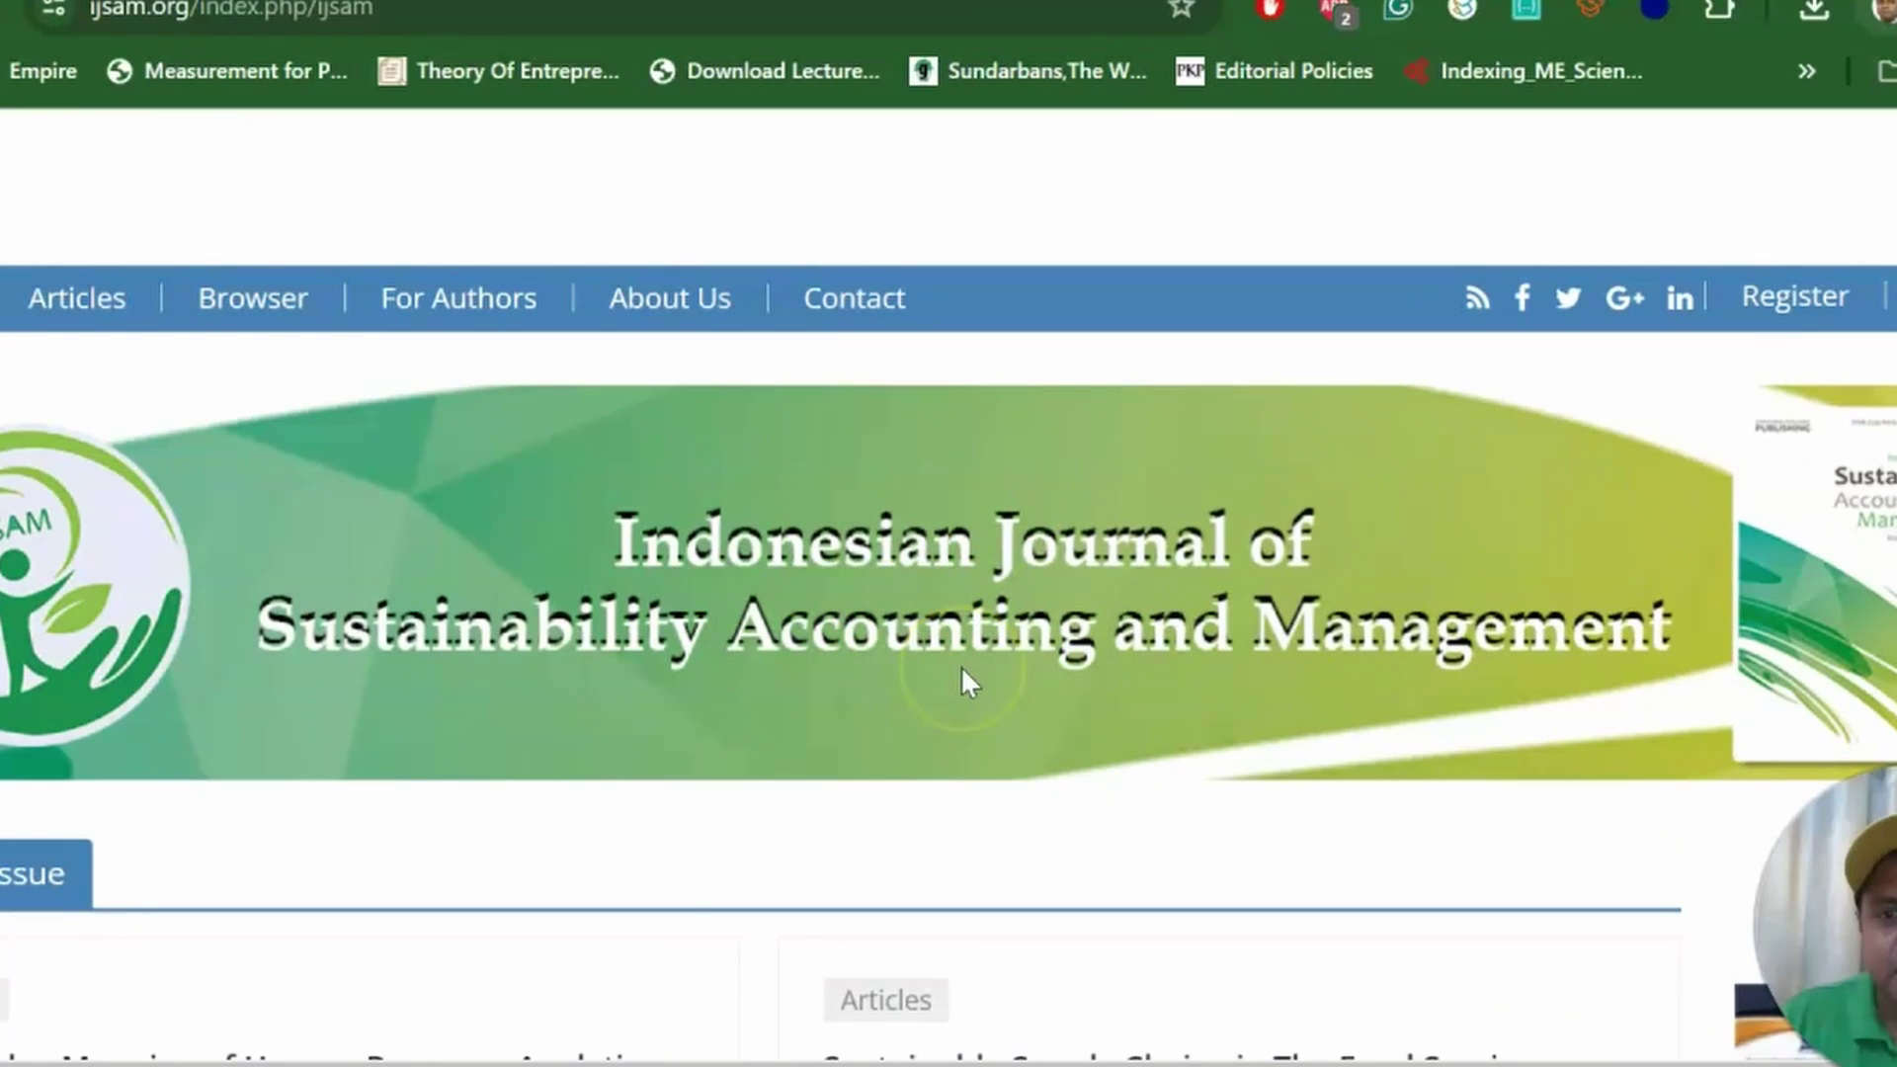
scroll(1360, 690, down, 3)
scroll(1363, 705, down, 4)
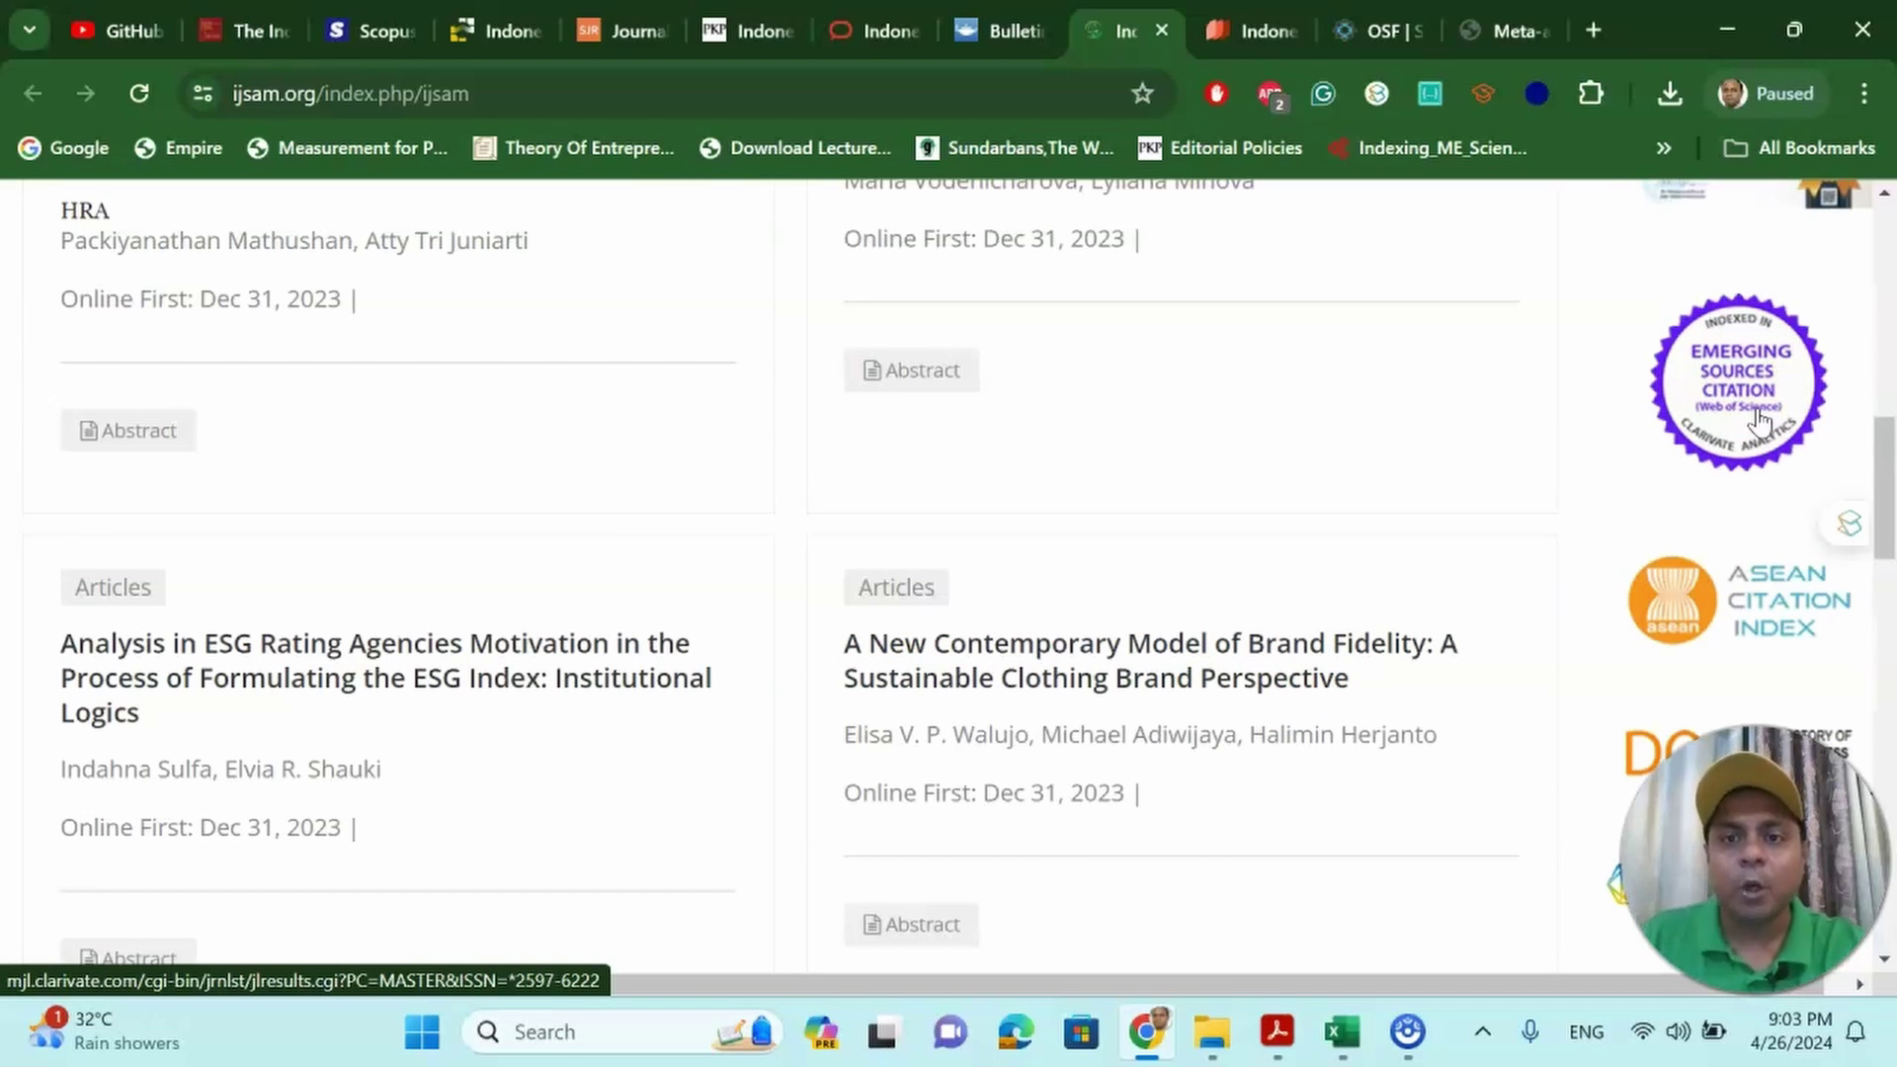
Step: View the DOAJ Indonesian Journal of Pharmacy record: 200 USD fee, Universitas Gadjah Mada publisher
click(1262, 30)
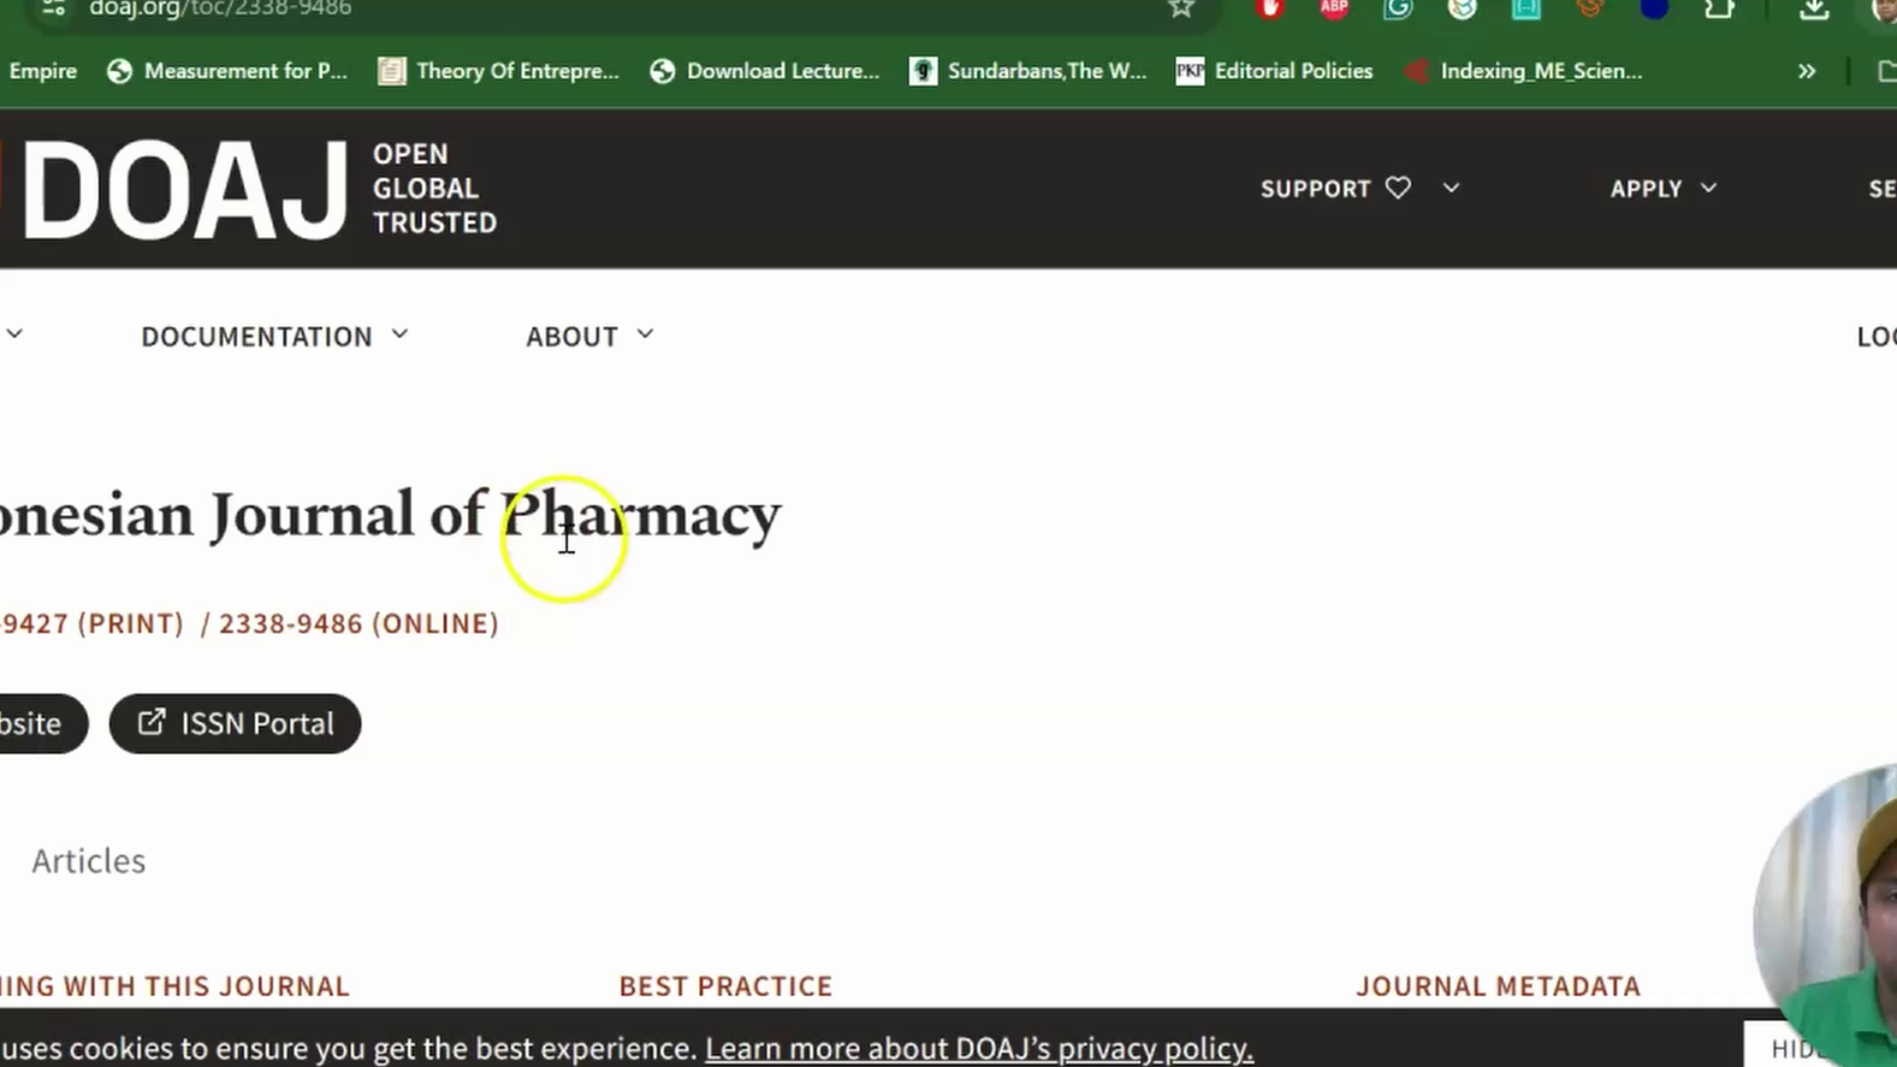
scroll(681, 549, down, 2)
scroll(682, 554, down, 2)
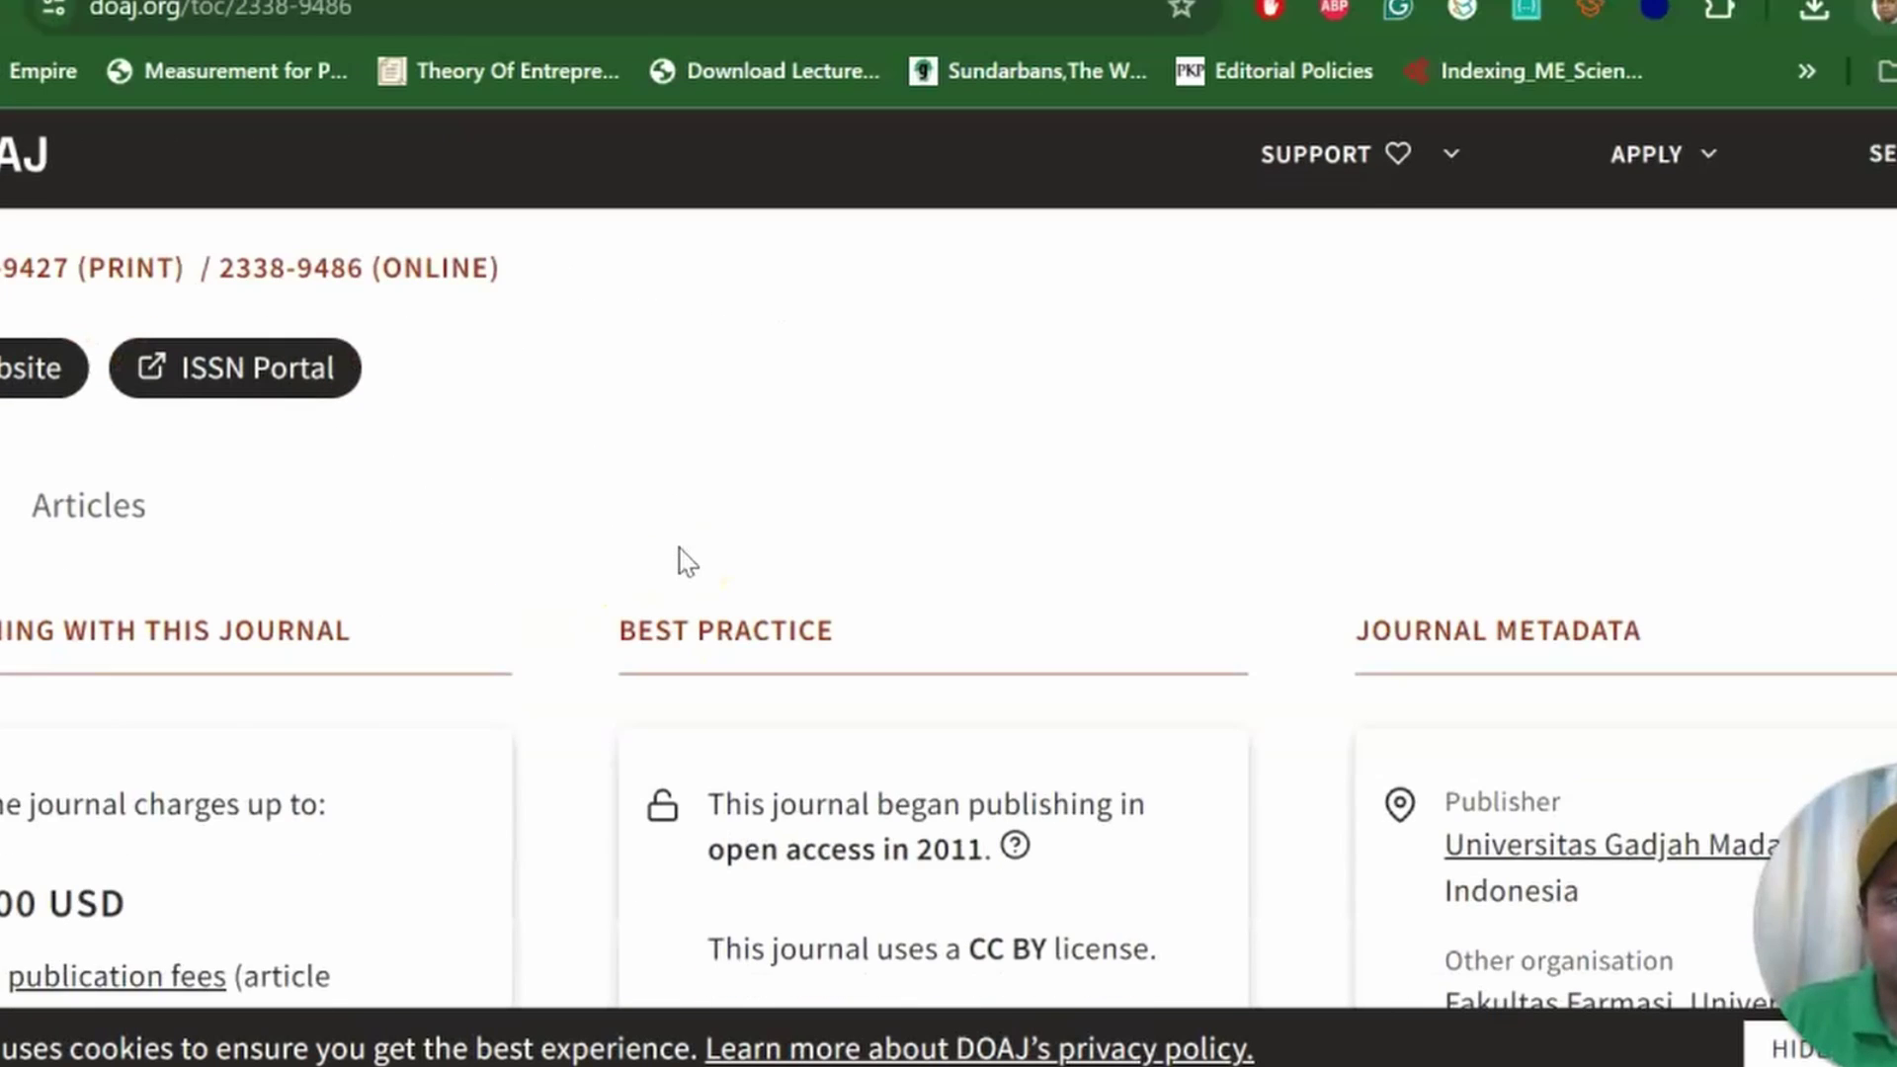
scroll(652, 593, down, 2)
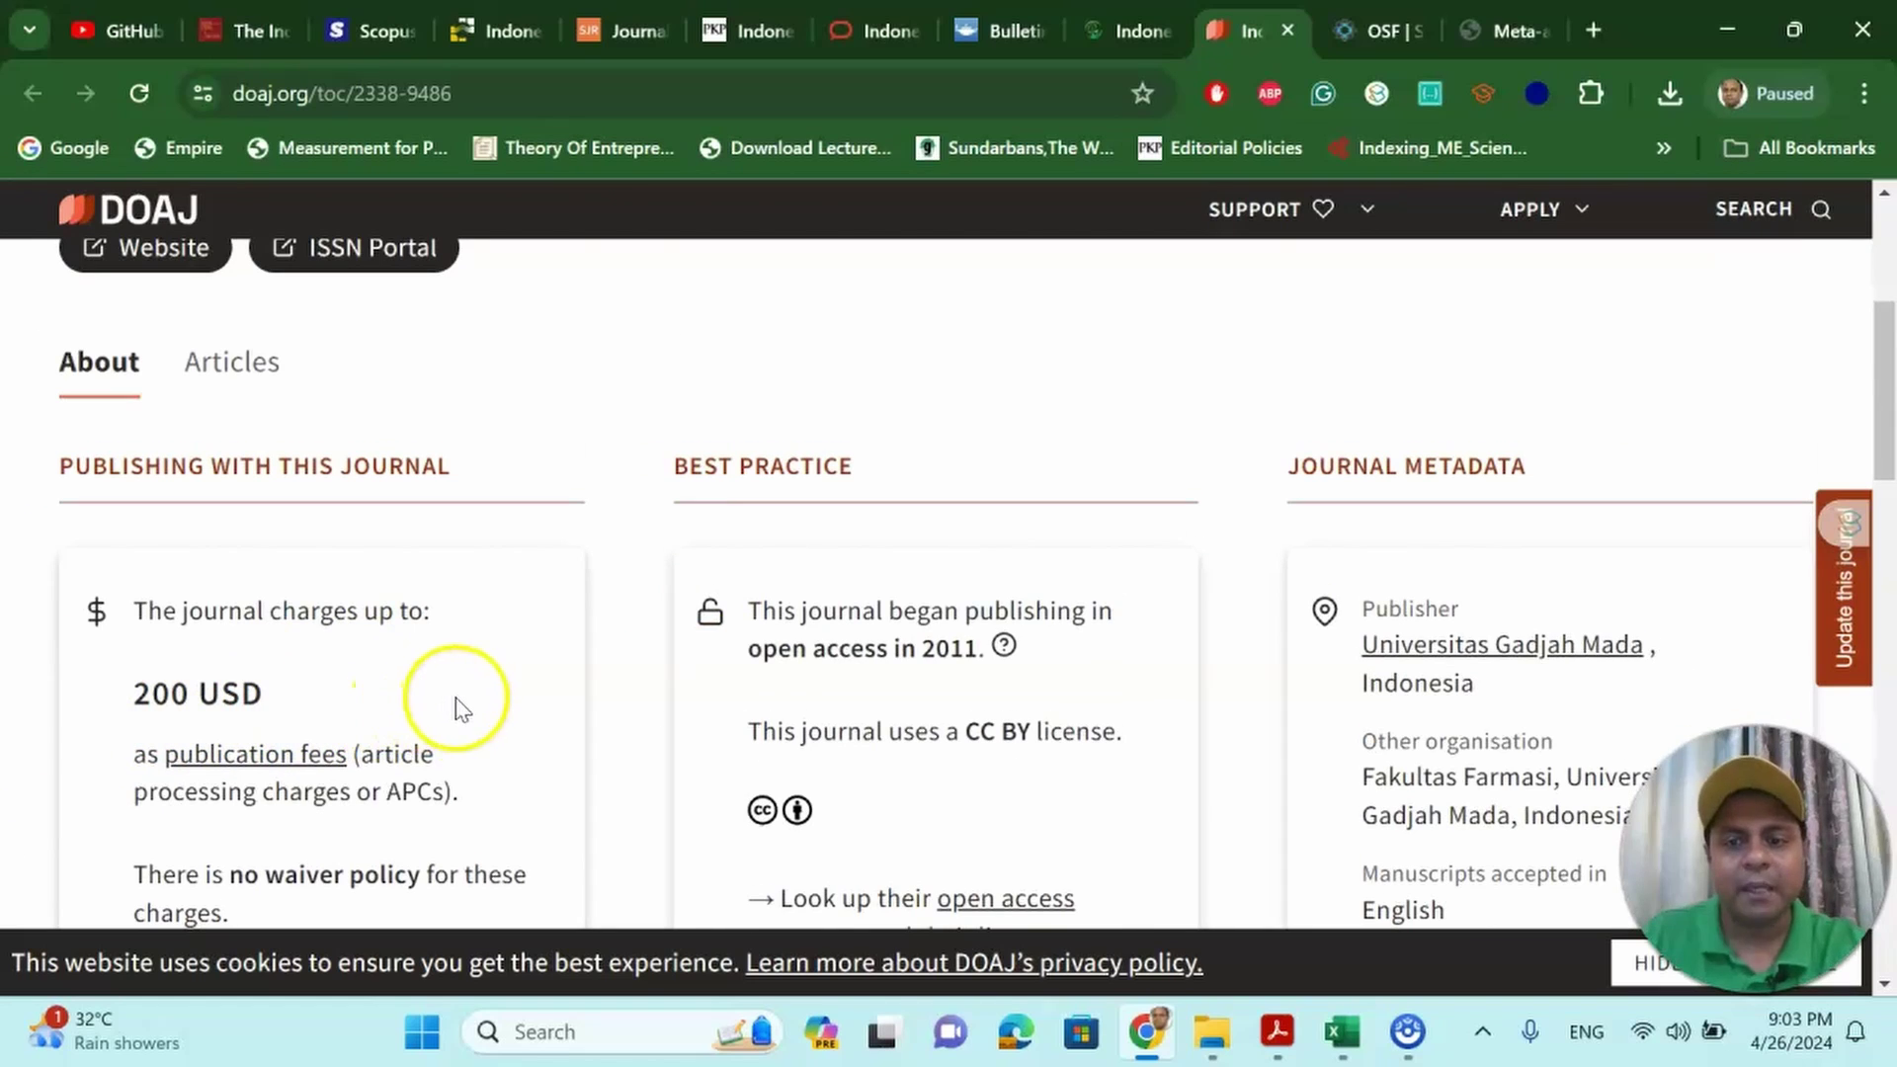
scroll(444, 704, down, 3)
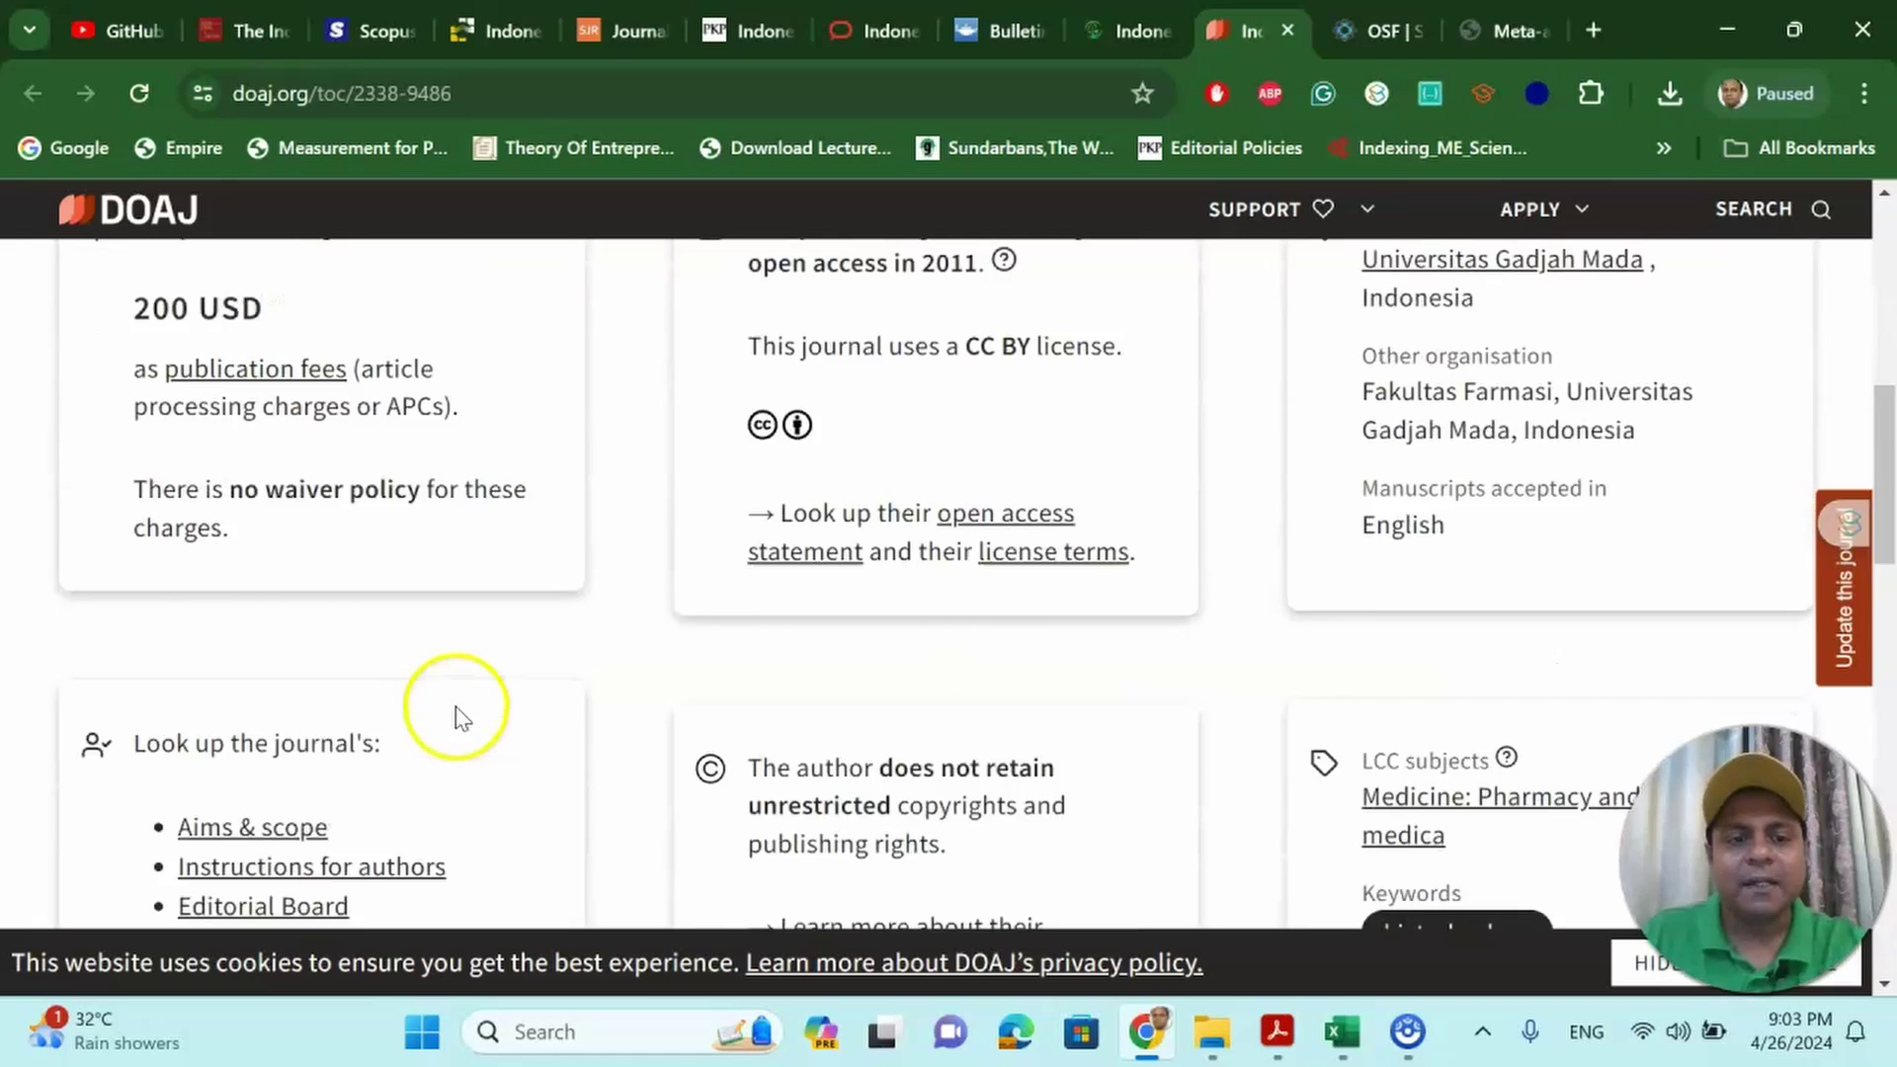
scroll(522, 696, up, 5)
scroll(530, 676, up, 3)
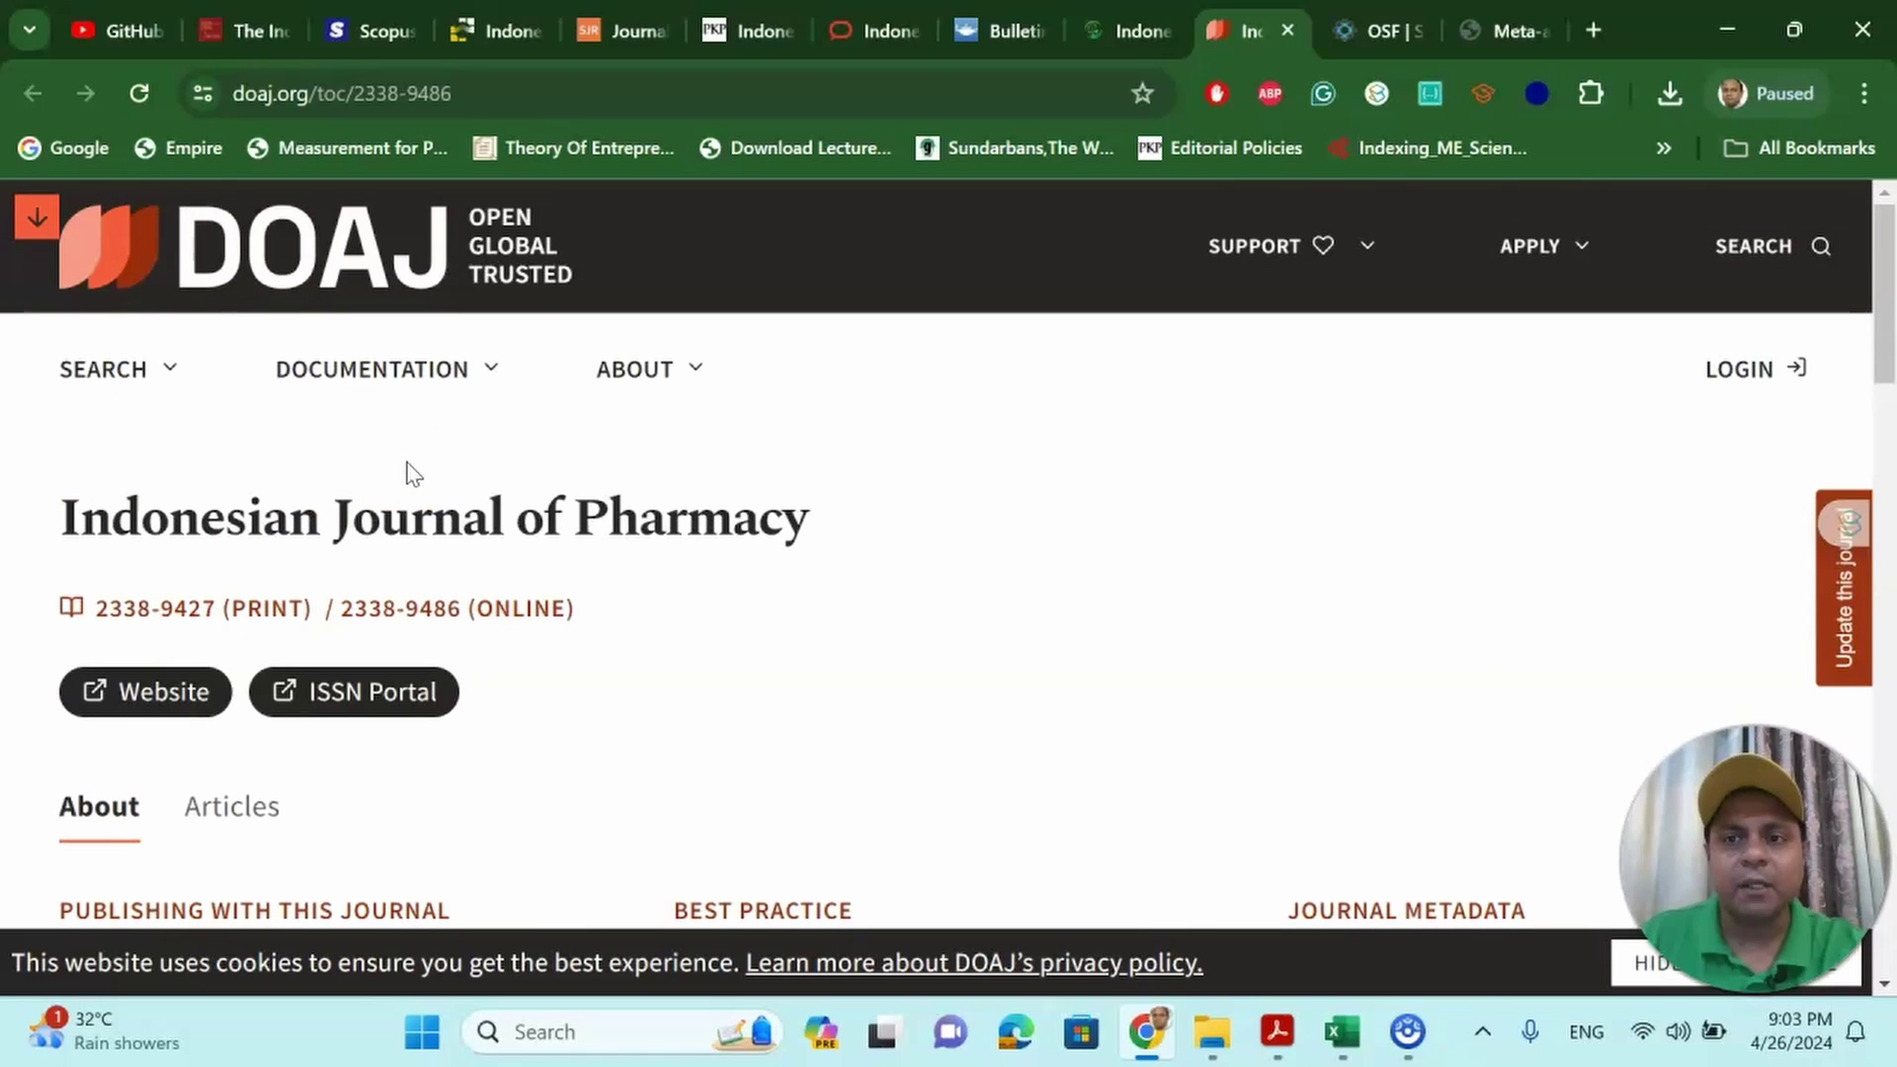
Step: Return to the scopujournals.com list of Indonesian journals, starting with Acta medica Indonesiana
click(355, 29)
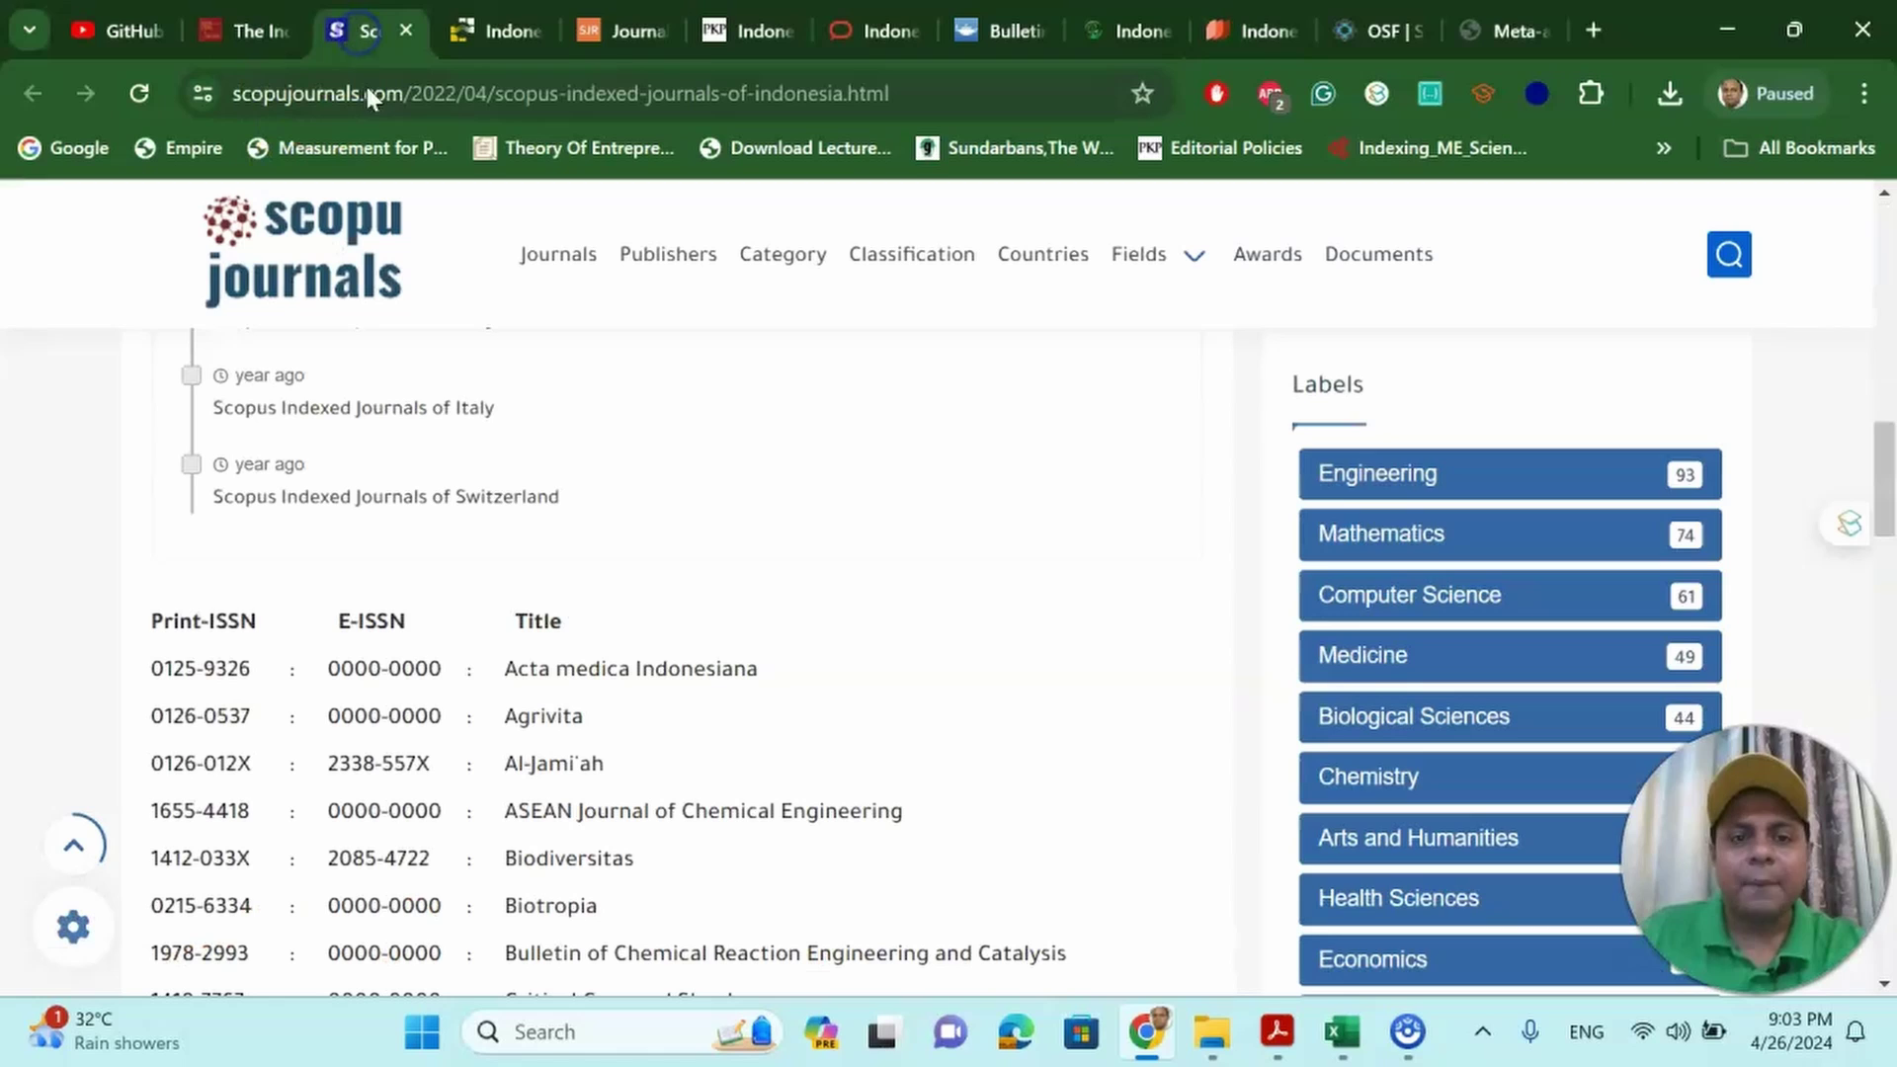
scroll(1060, 670, up, 1)
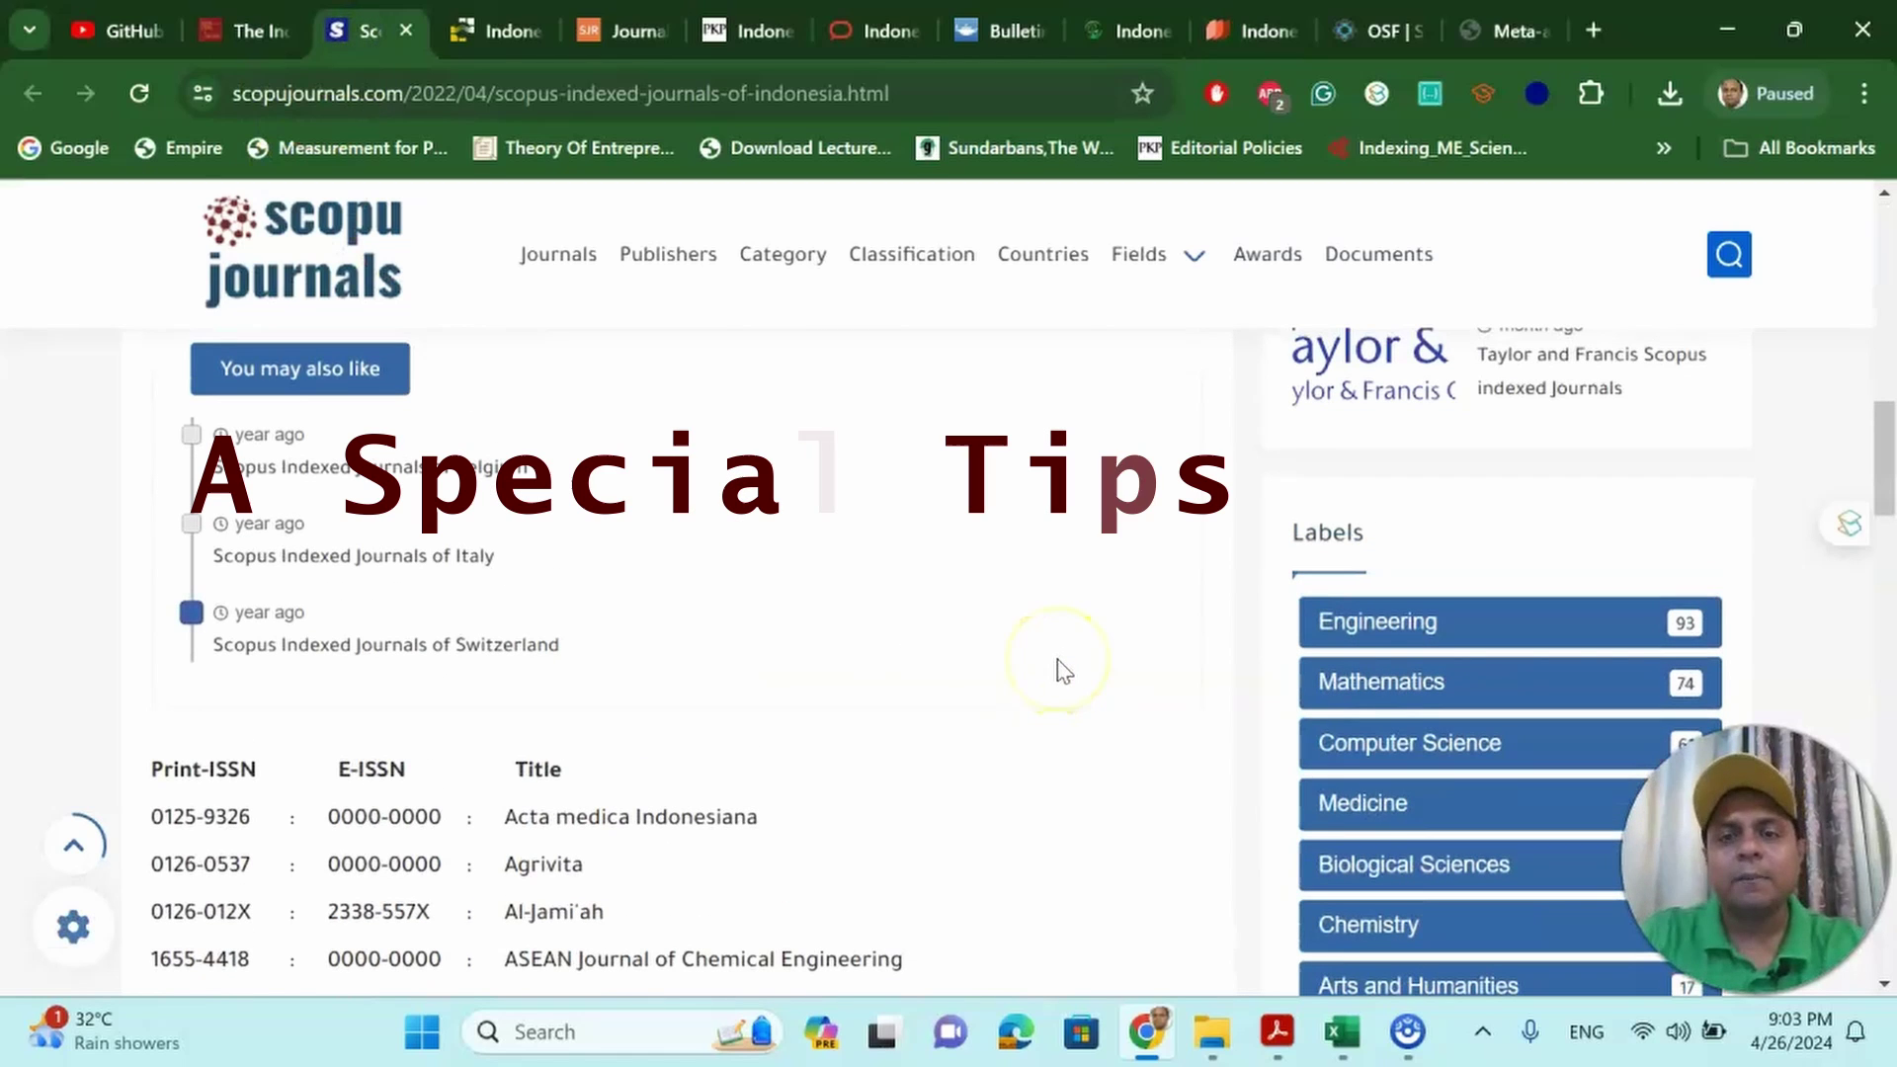